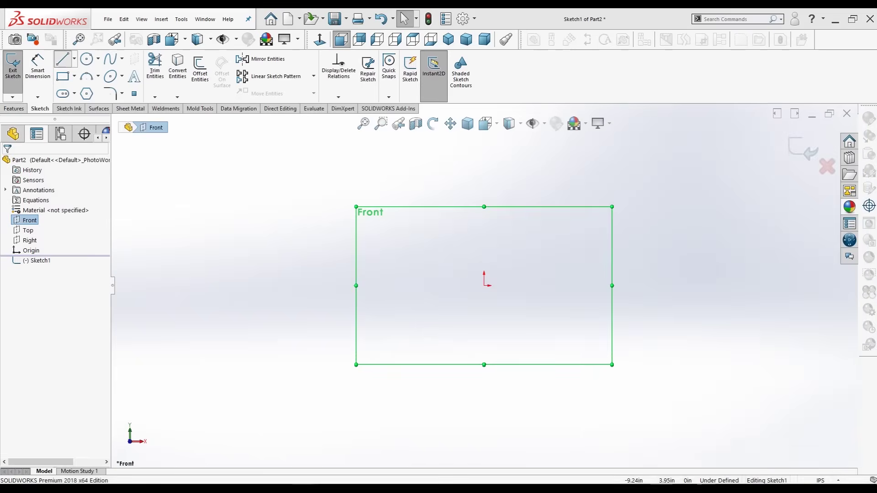
# Step: Sketch a vertical centerline about 3.2 in long upward from the origin
pyautogui.click(74, 59)
pyautogui.click(87, 85)
pyautogui.click(484, 285)
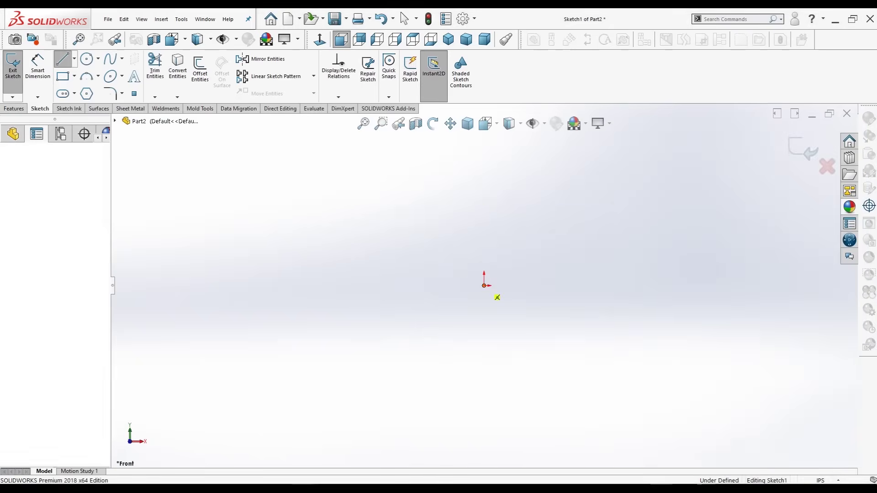
pyautogui.click(484, 159)
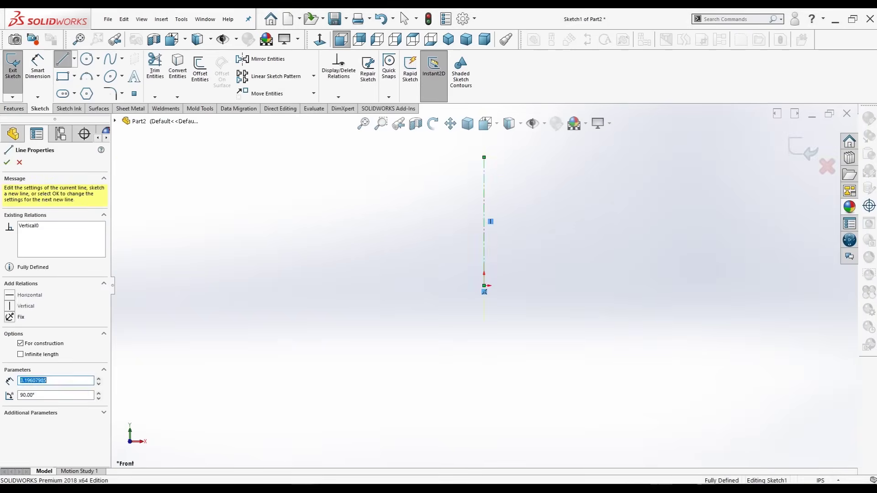
pyautogui.press('Escape')
# Step: Sketch the outer half-profile with lines: bottom edge, small rectangular side notch, outer side about 1.73 in high, and top edge about 3.08 in long ending on the centerline
pyautogui.click(74, 59)
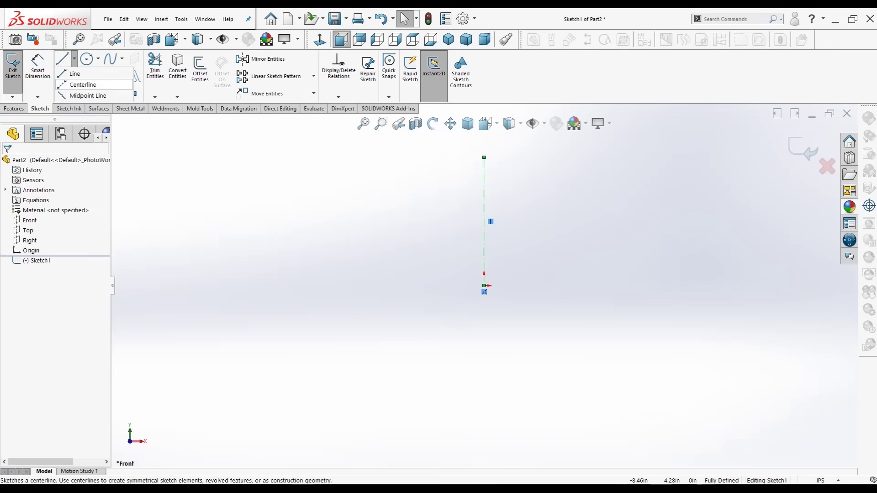
pyautogui.click(87, 73)
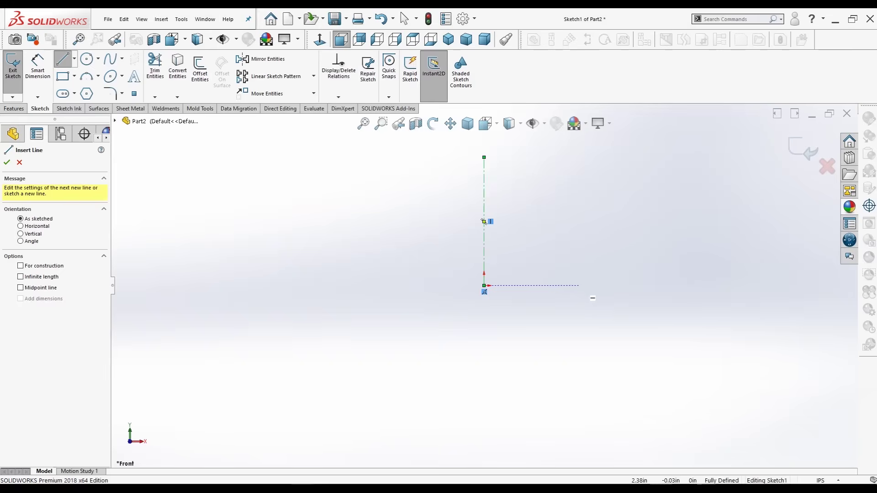
pyautogui.click(580, 286)
pyautogui.click(608, 286)
pyautogui.click(608, 273)
pyautogui.click(593, 274)
pyautogui.click(593, 262)
pyautogui.click(608, 262)
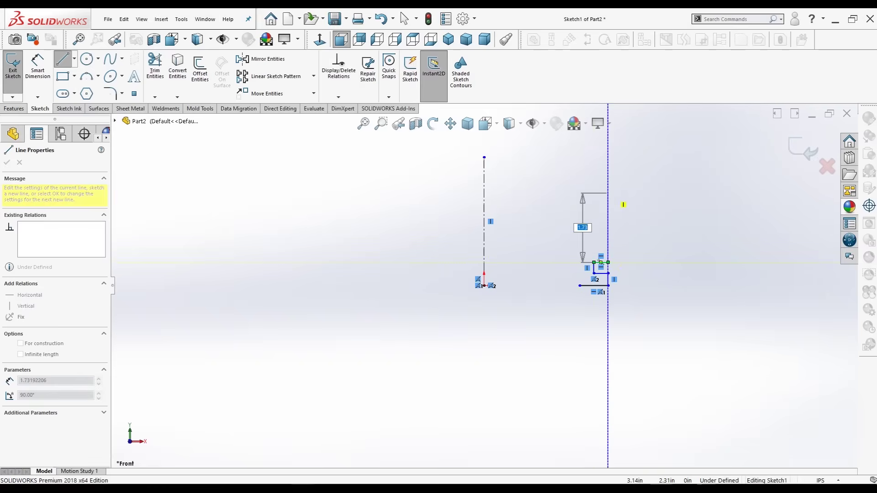
pyautogui.click(608, 193)
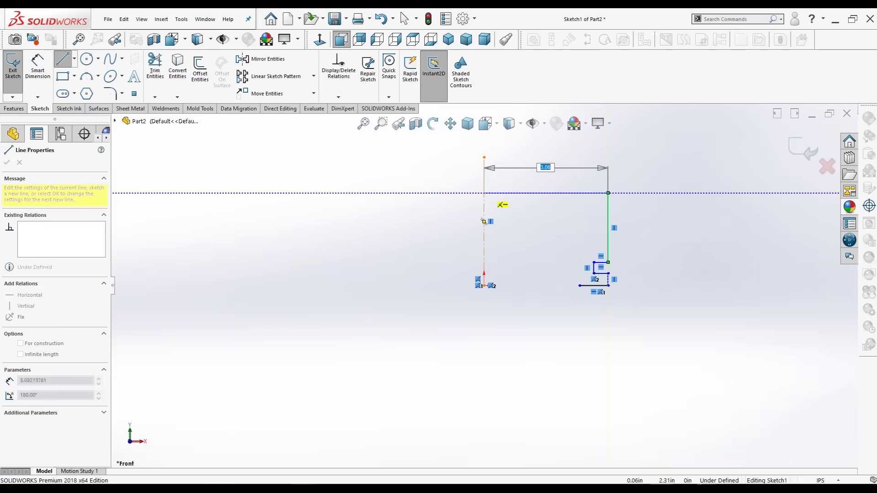
pyautogui.doubleClick(484, 193)
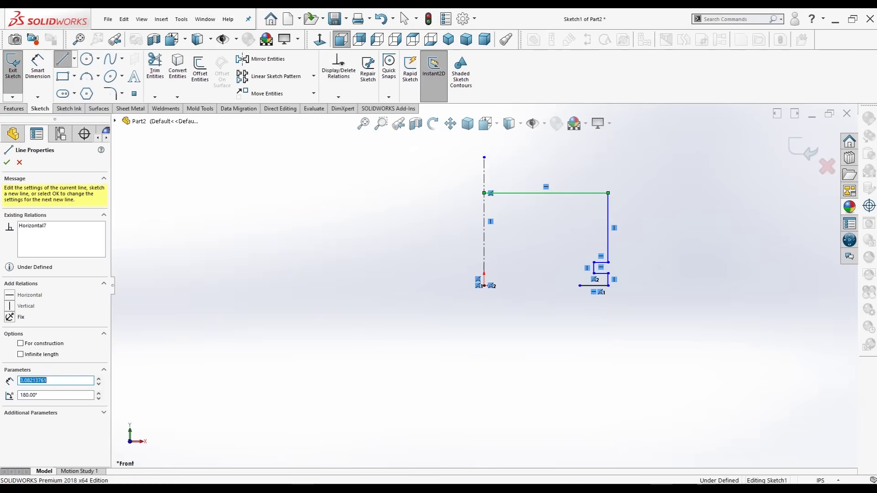
pyautogui.click(485, 194)
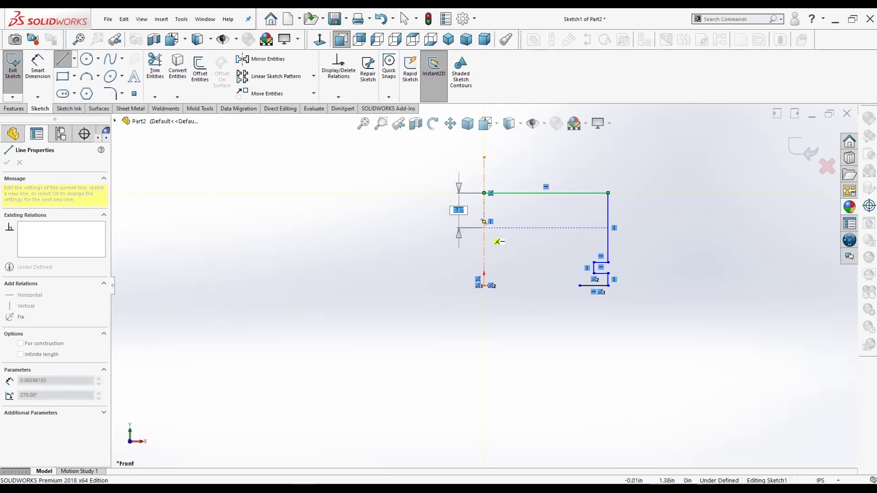
pyautogui.press('Escape')
# Step: Close the profile with an inner wall about 0.93 in high, a ledge about 2.19 in long, a small step to the centerline and a vertical line along it
pyautogui.click(63, 59)
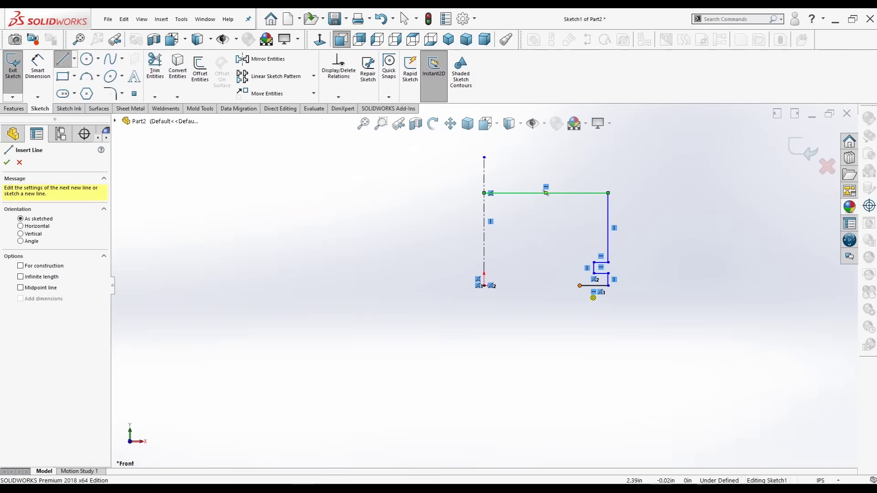
pyautogui.click(580, 285)
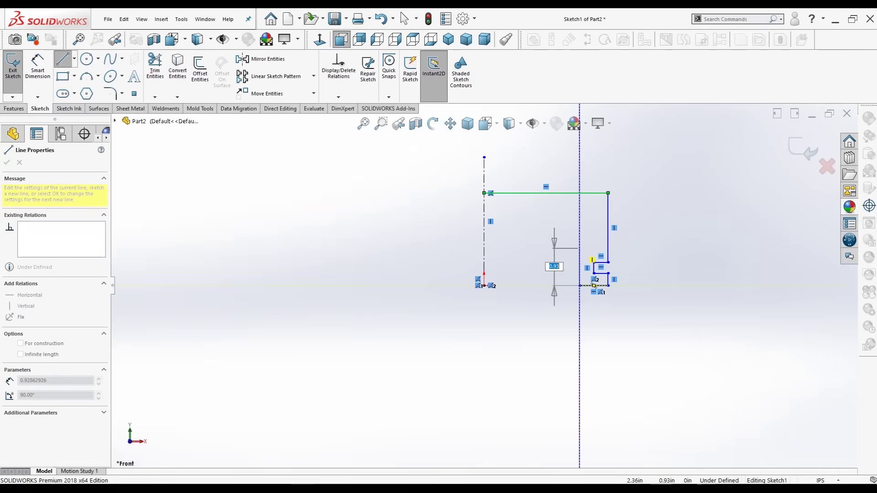
pyautogui.click(580, 248)
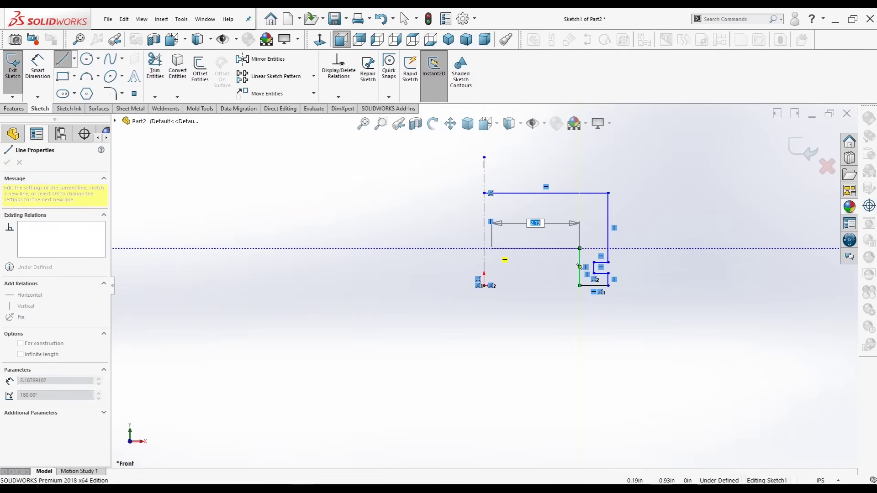
pyautogui.click(491, 249)
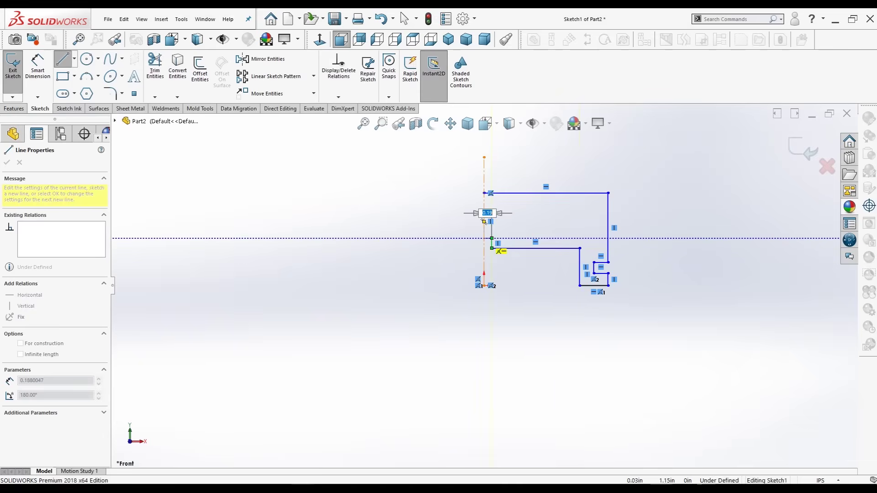
pyautogui.click(484, 238)
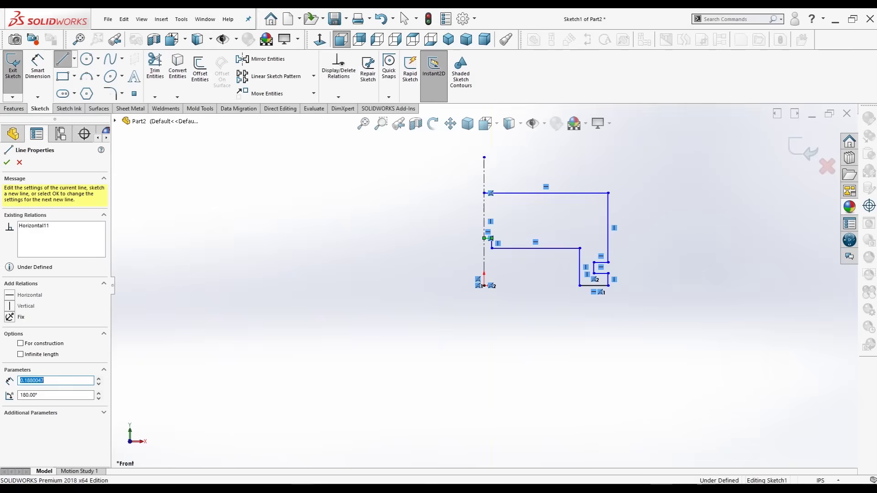
pyautogui.click(484, 193)
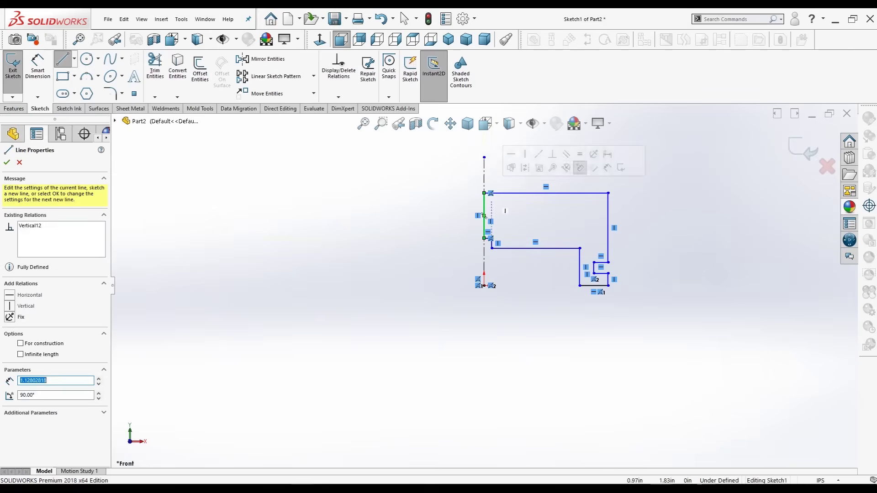
pyautogui.press('Escape')
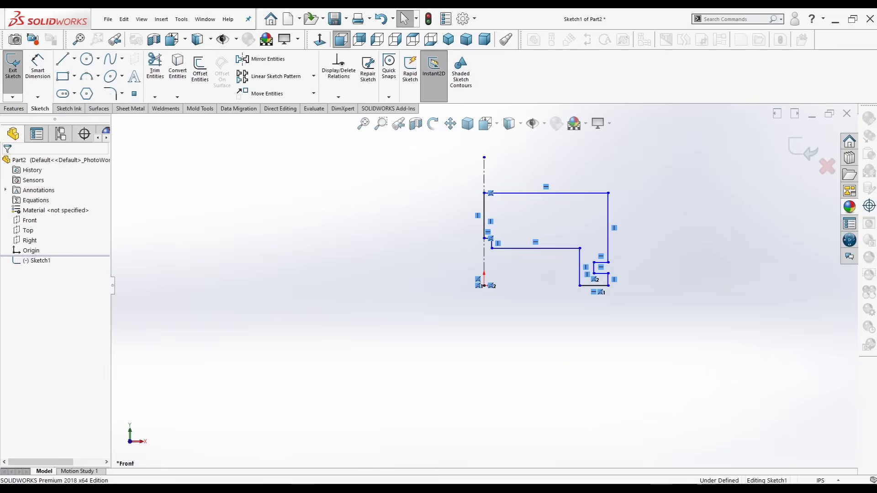
# Step: Add a horizontal relation between the profile's inner bottom corner and the origin
pyautogui.click(579, 285)
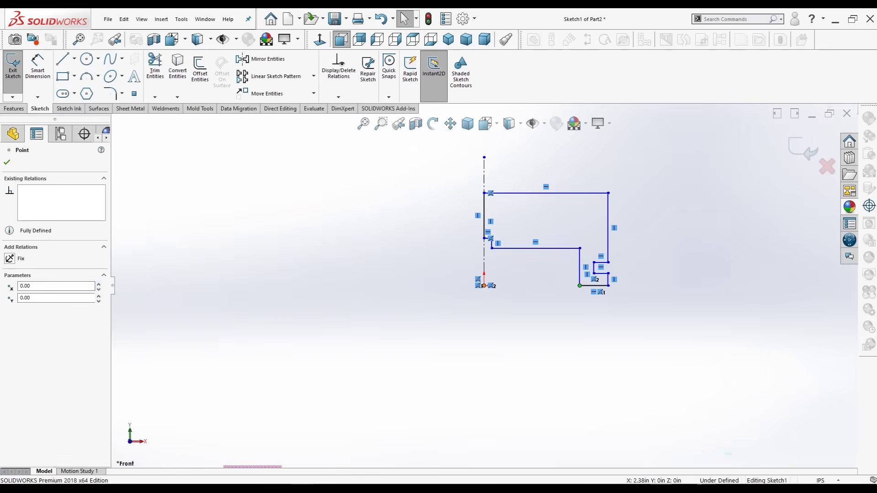
pyautogui.keyDown('ctrl'); pyautogui.click(485, 286); pyautogui.keyUp('ctrl')
pyautogui.click(30, 310)
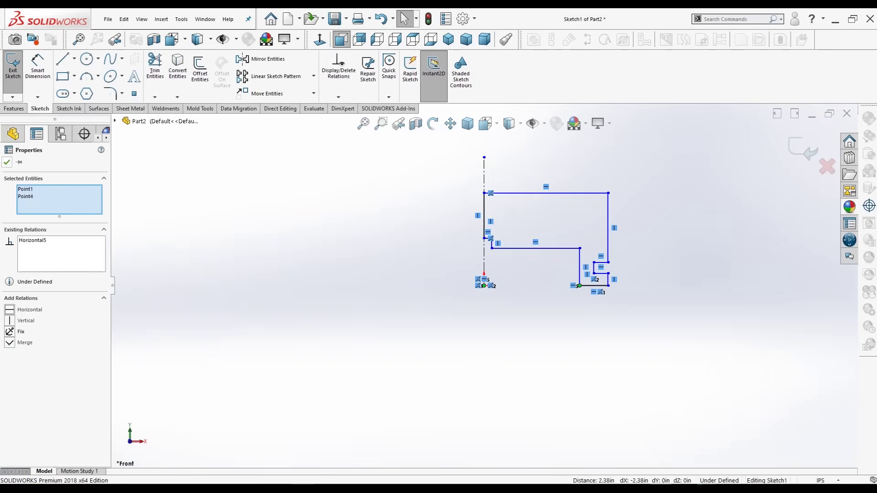
pyautogui.press('Escape')
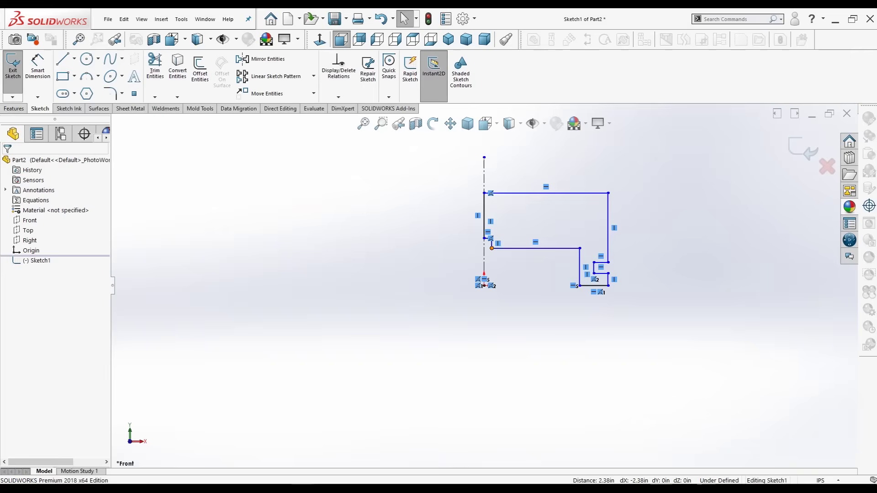
# Step: Add horizontal relations between the two upper corners and between the two lower corners of the side notch
pyautogui.click(594, 262)
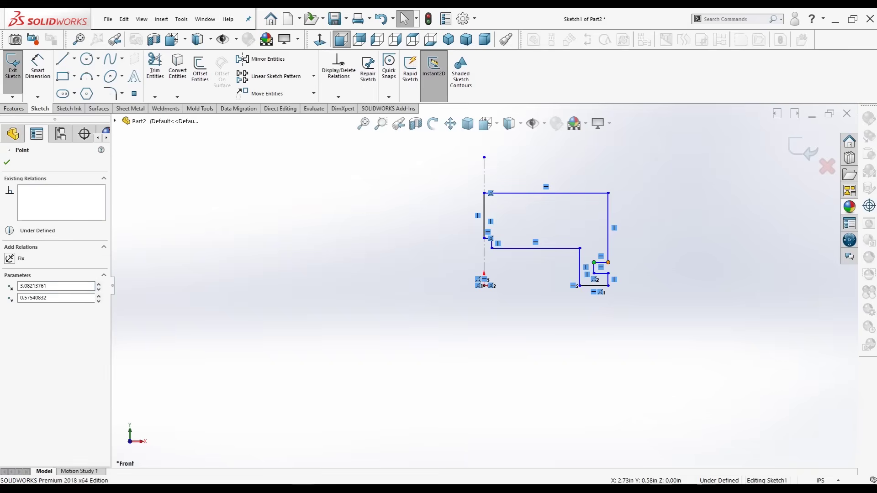
pyautogui.click(608, 263)
pyautogui.click(23, 310)
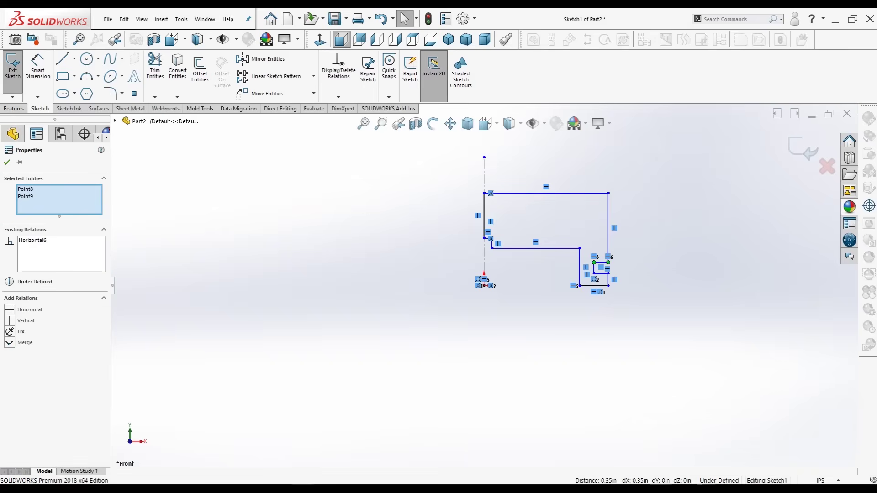
pyautogui.click(608, 273)
pyautogui.keyDown('ctrl'); pyautogui.click(594, 273); pyautogui.keyUp('ctrl')
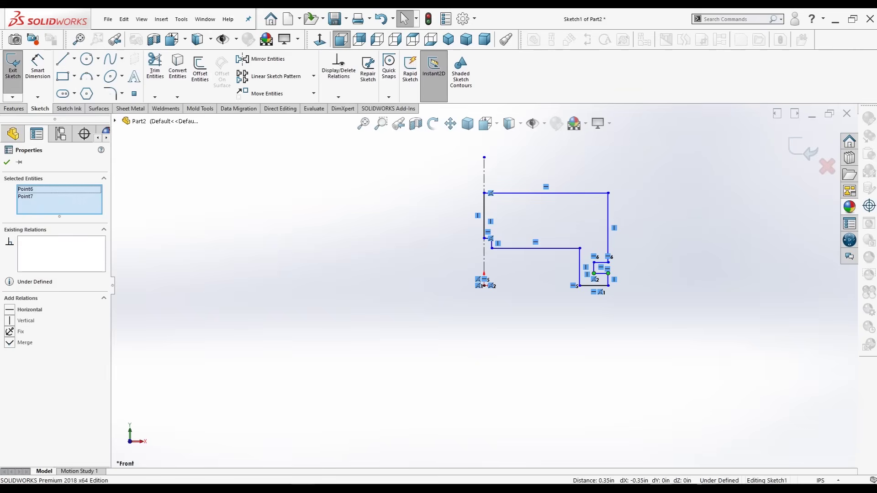
pyautogui.click(23, 310)
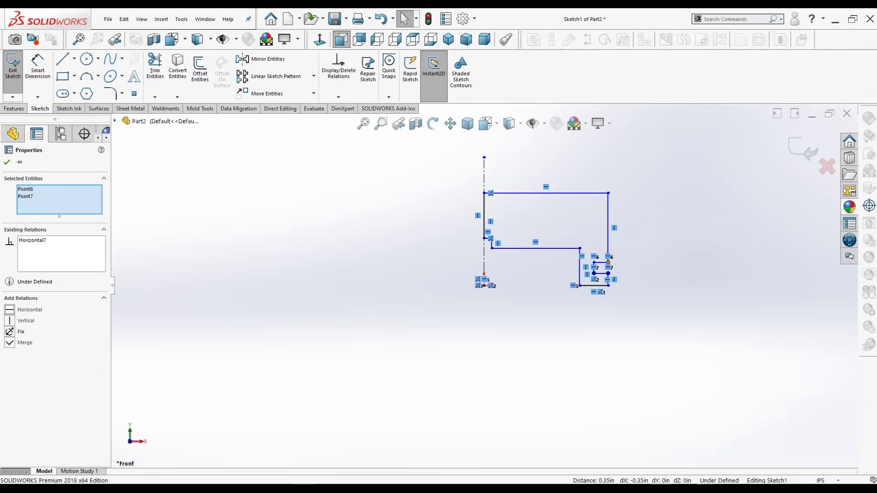
# Step: Add vertical relations between the two outer corners and between the two inner corners of the side notch
pyautogui.scroll(-2, 746, 218)
pyautogui.scroll(-3, 406, 193)
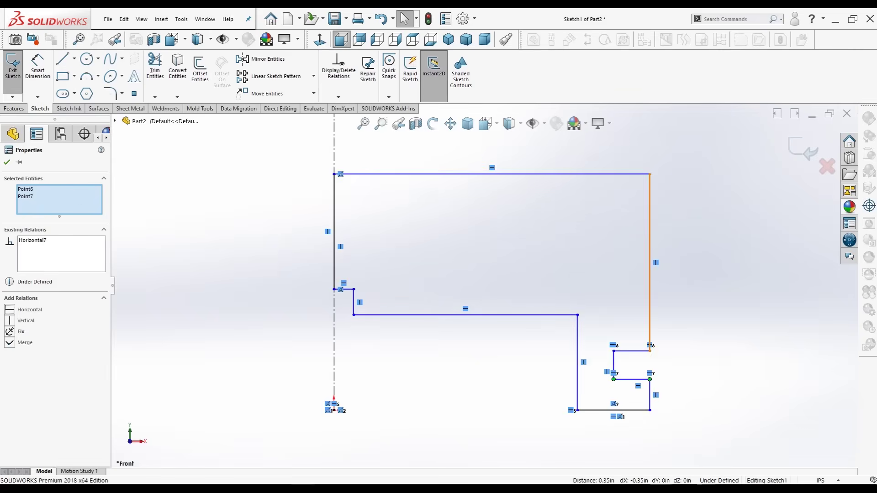
pyautogui.click(650, 379)
pyautogui.keyDown('ctrl'); pyautogui.click(650, 351); pyautogui.keyUp('ctrl')
pyautogui.click(23, 321)
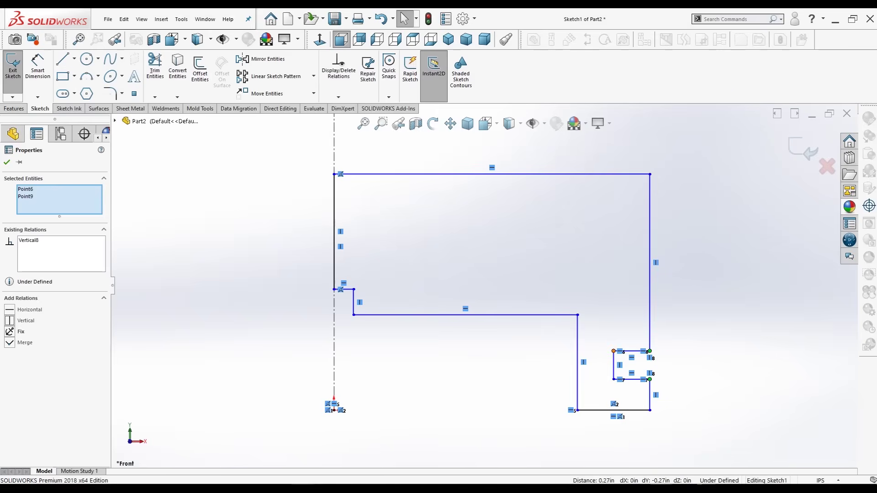
pyautogui.click(614, 380)
pyautogui.click(614, 350)
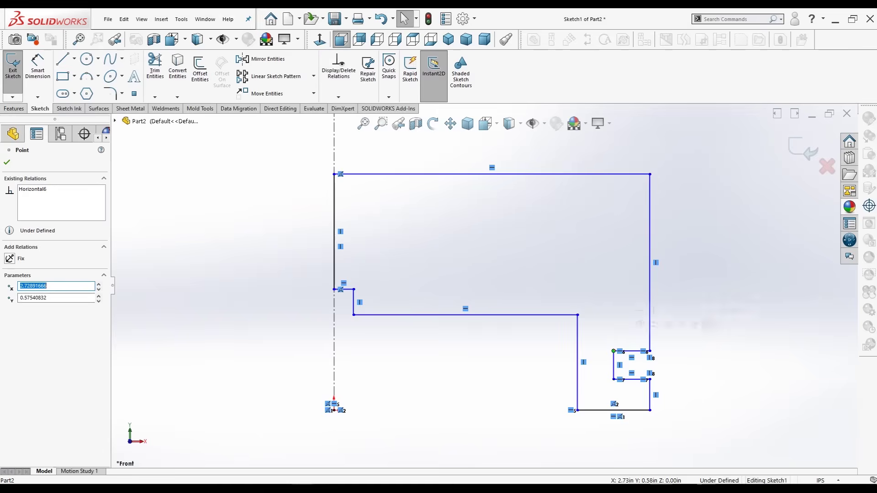
pyautogui.keyDown('ctrl'); pyautogui.click(613, 379); pyautogui.keyUp('ctrl')
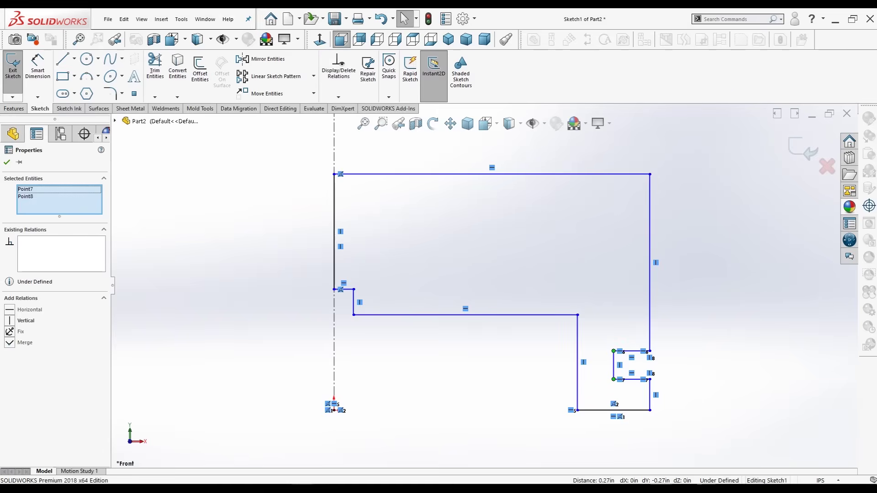
pyautogui.click(9, 321)
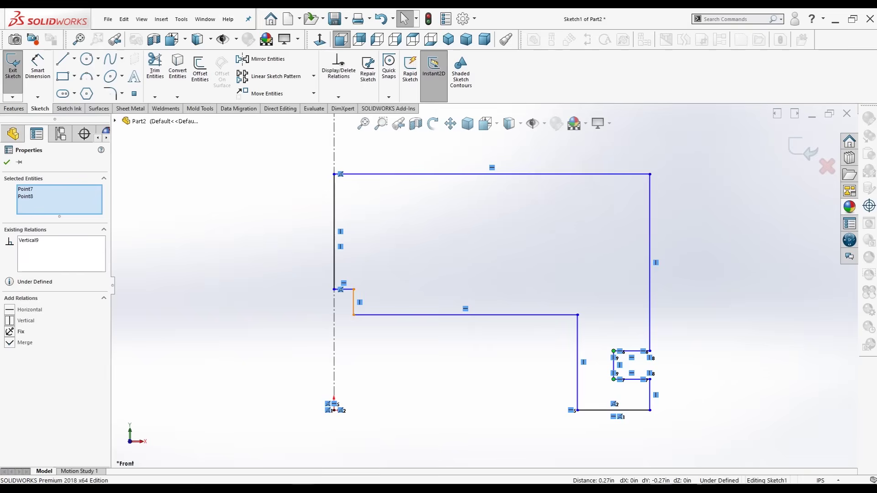
pyautogui.click(7, 162)
# Step: Dimension the distance from the centerline to the outer side of the profile as 1.375 in
pyautogui.click(37, 68)
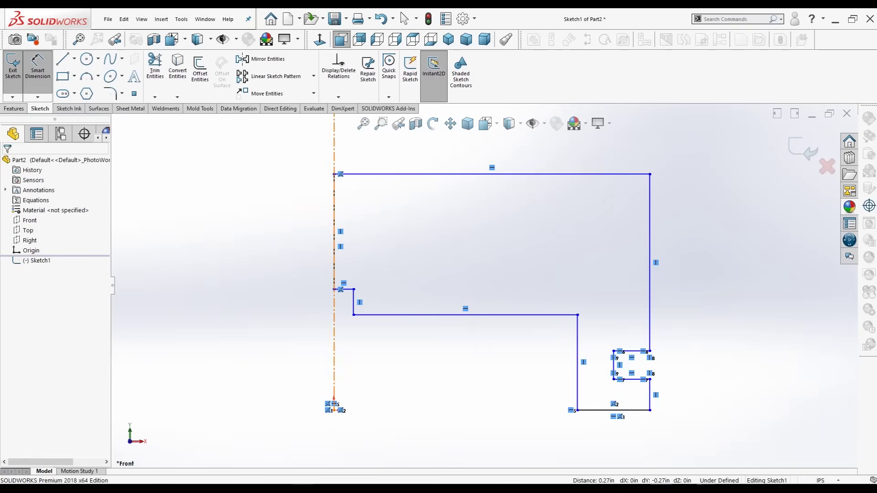
pyautogui.click(334, 274)
pyautogui.click(650, 228)
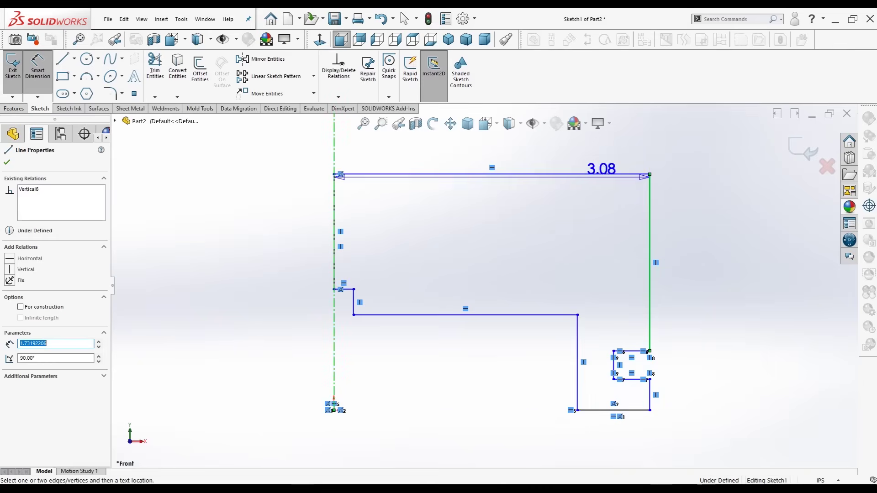
pyautogui.scroll(2, 516, 160)
pyautogui.click(486, 159)
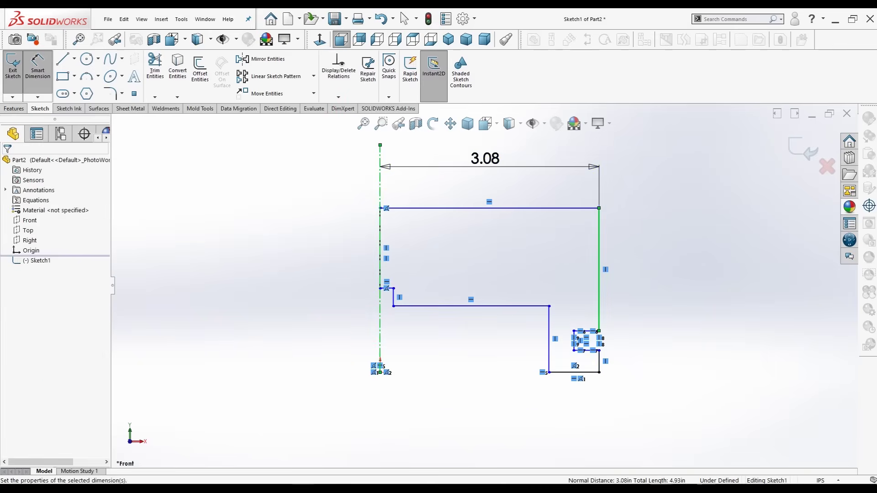
pyautogui.write('1.')
pyautogui.write('38')
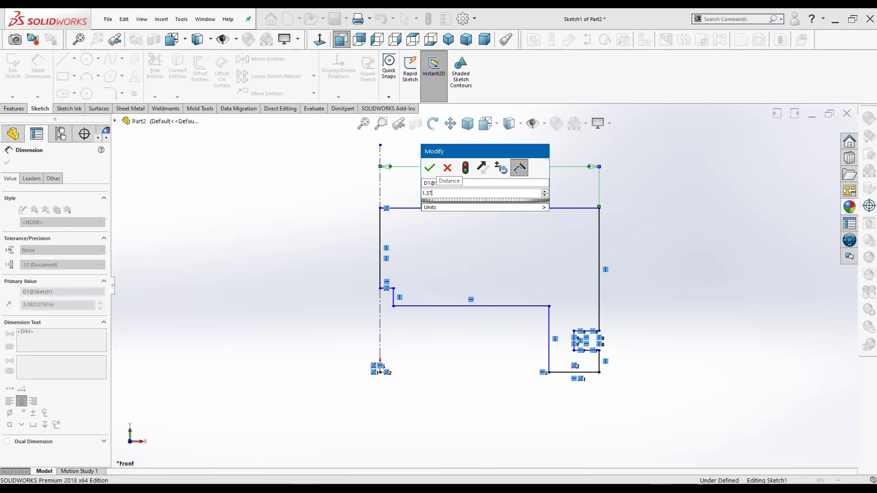
pyautogui.press('Return')
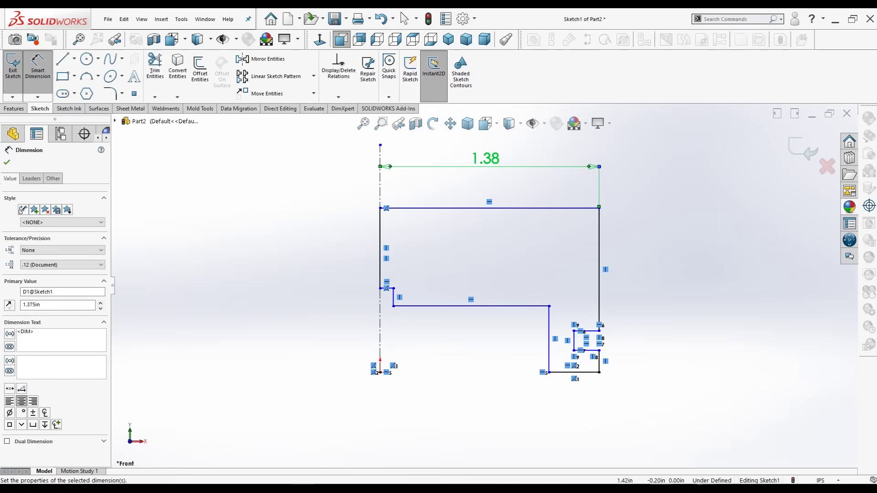
# Step: Dimension the distance from the centerline to the inner wall of the profile as 0.625 in
pyautogui.click(549, 339)
pyautogui.click(380, 323)
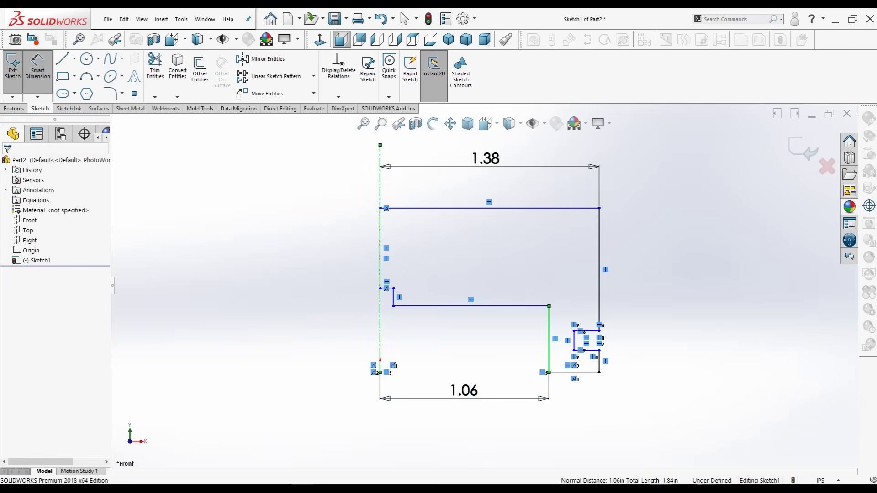
pyautogui.click(464, 393)
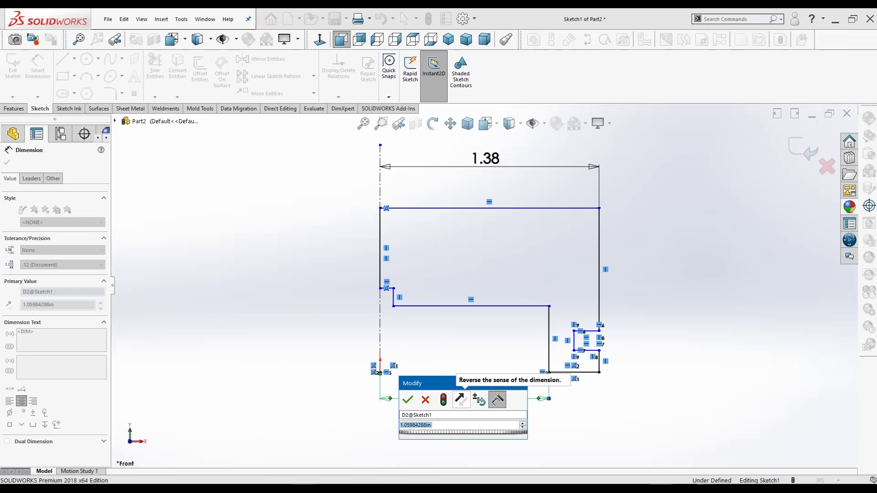
pyautogui.write('16mm')
pyautogui.press('Return')
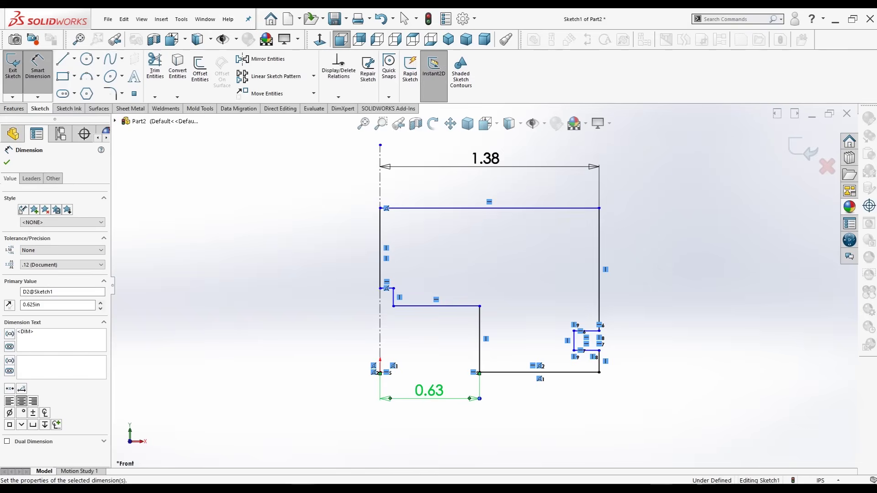
pyautogui.click(526, 372)
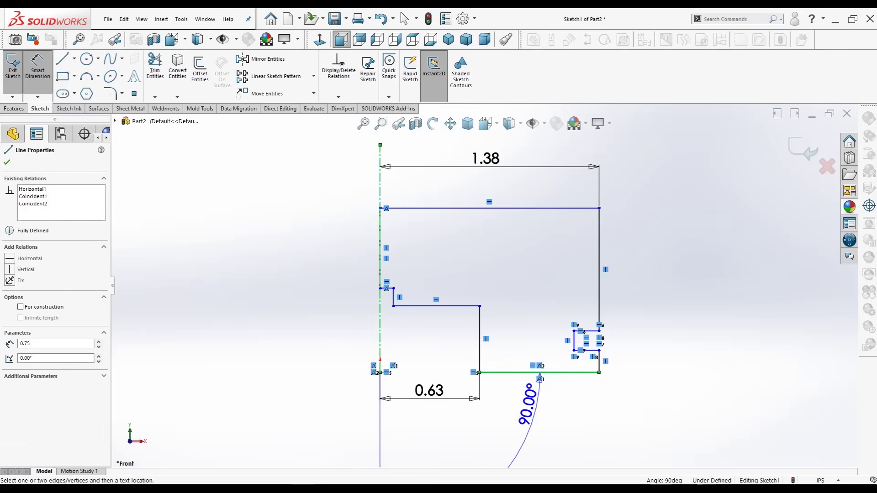
pyautogui.click(544, 395)
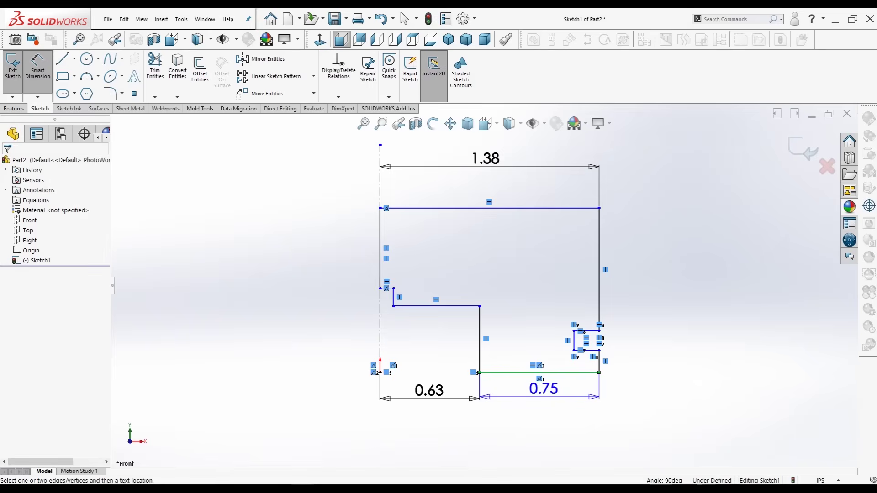
pyautogui.hotkey('ctrl', 'z')
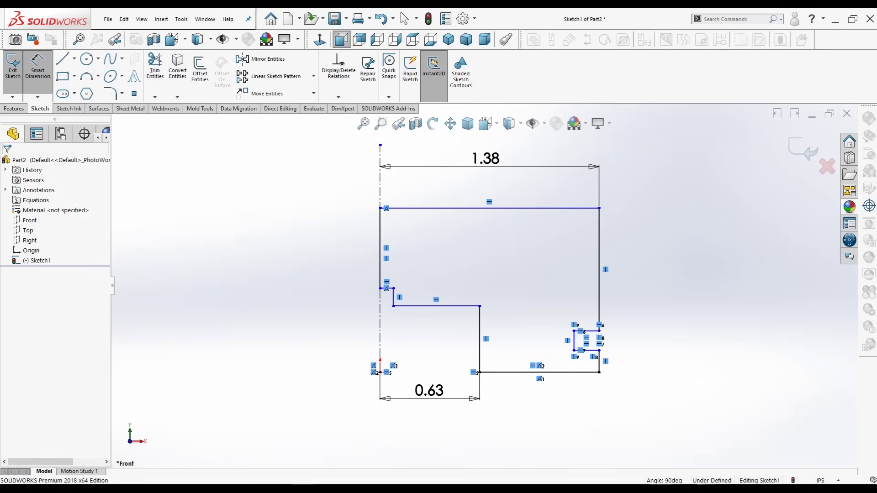
# Step: Dimension the upper edge of the side notch to make the notch 0.25 in deep
pyautogui.click(587, 331)
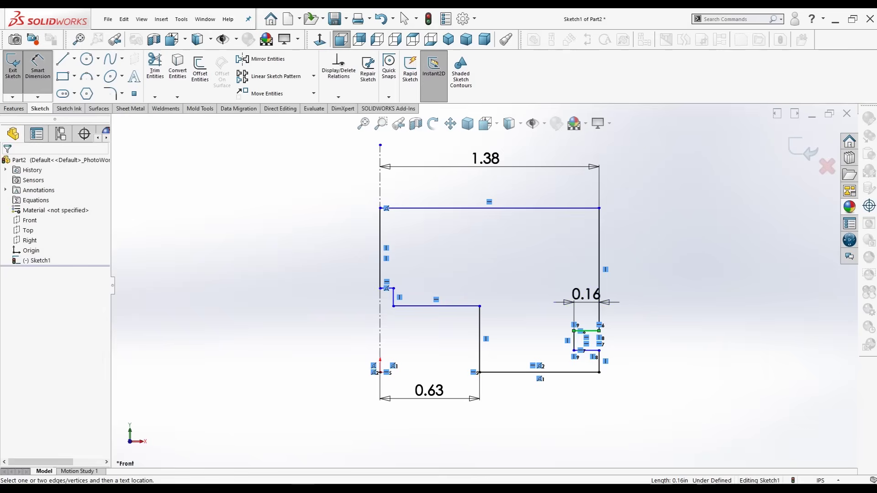
pyautogui.click(589, 295)
pyautogui.write('.25')
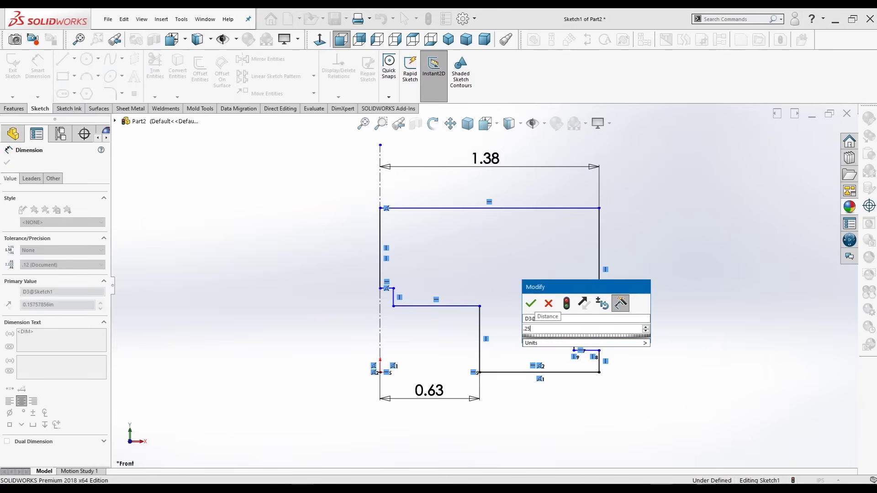
pyautogui.press('Return')
# Step: Add a height dimension to the side notch's inner edge, try 0.25 in as its value and undo that value
pyautogui.click(560, 339)
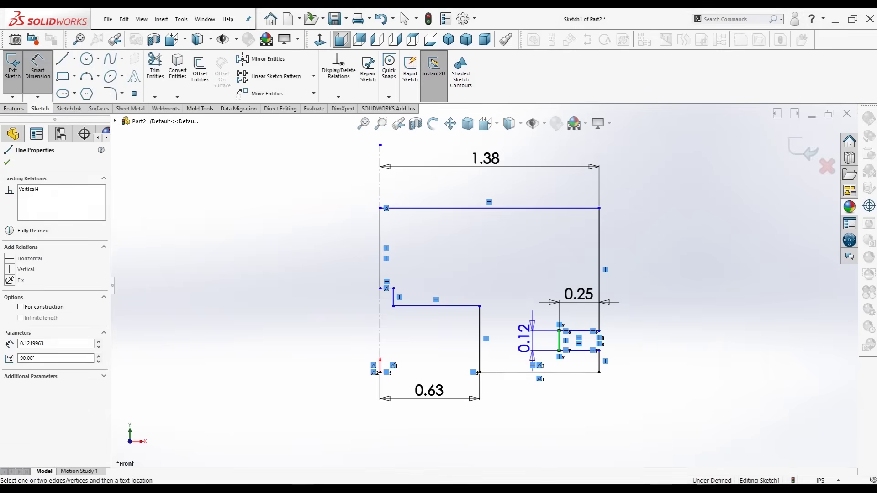
pyautogui.click(523, 338)
pyautogui.write('.25')
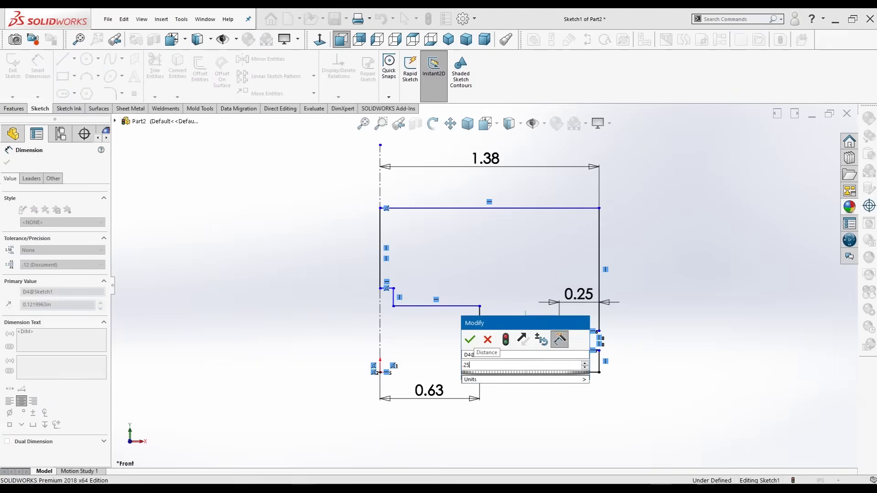
pyautogui.press('Return')
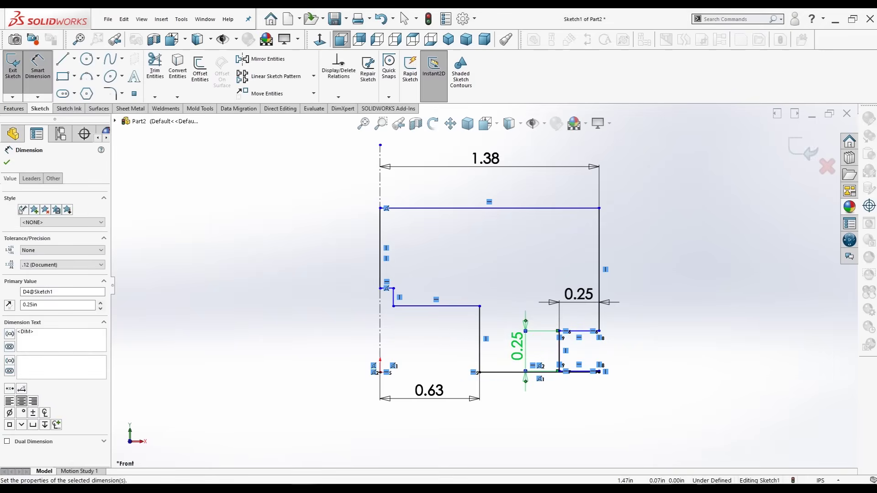
pyautogui.press('Escape')
pyautogui.hotkey('ctrl', 'z')
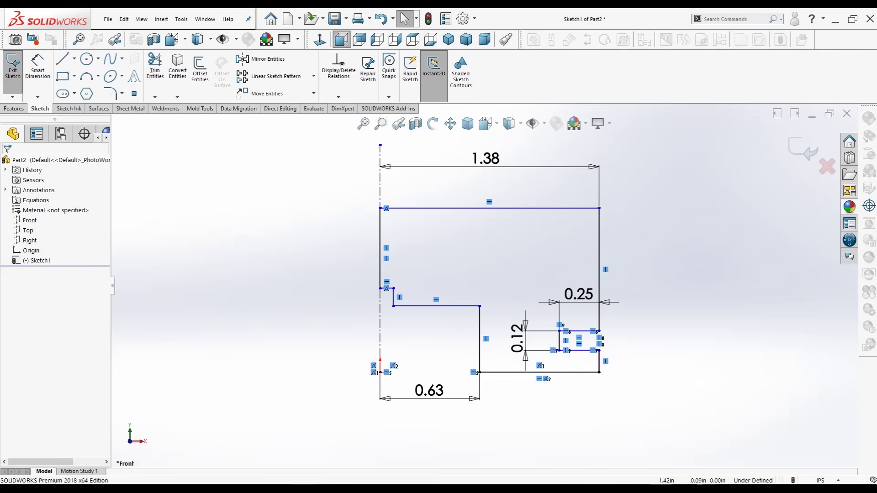
# Step: Dimension the short outer edge below the side notch as 0.25 in
pyautogui.click(599, 362)
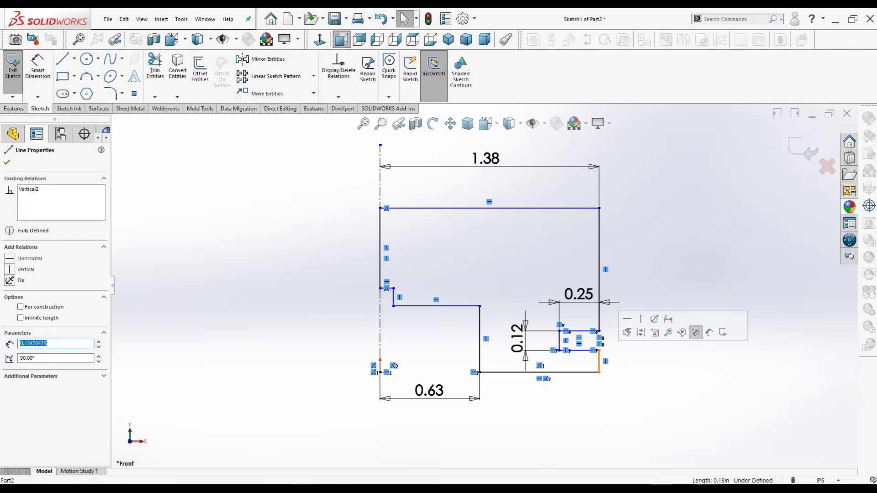
pyautogui.click(37, 69)
pyautogui.click(599, 361)
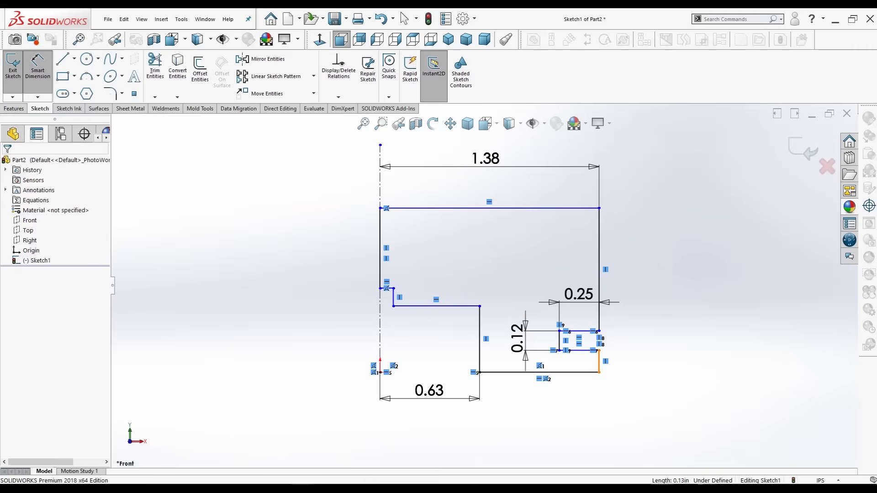
pyautogui.click(629, 362)
pyautogui.write('0.25')
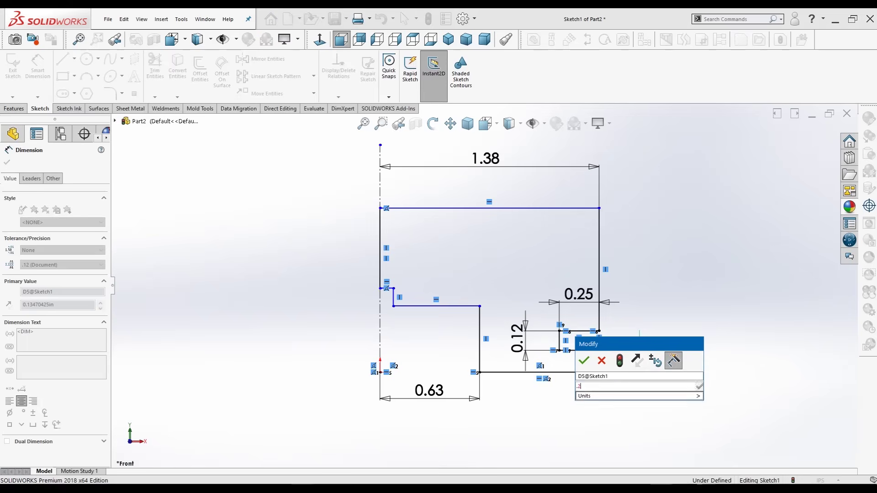
pyautogui.press('Return')
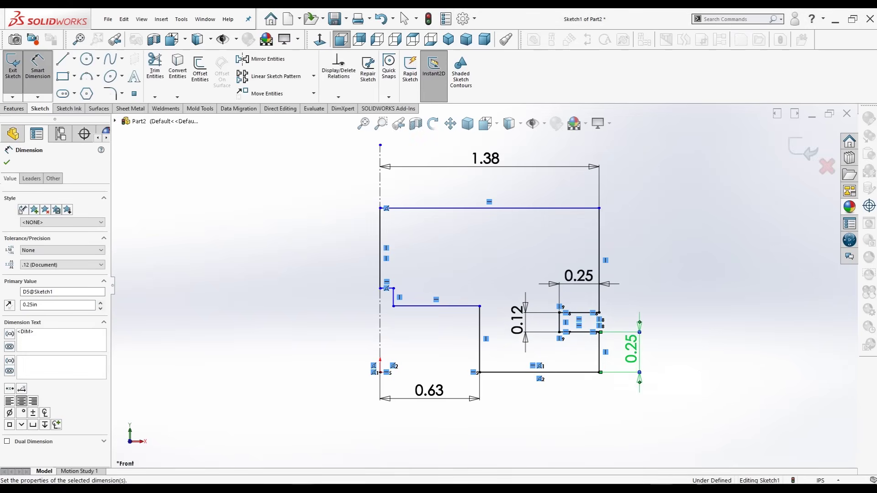
# Step: Set the side notch's existing height dimension to 0.25 in
pyautogui.doubleClick(518, 320)
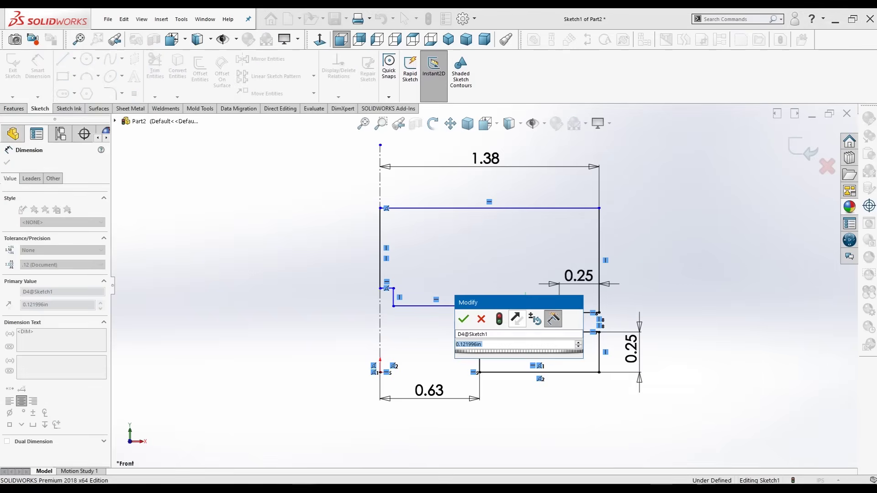
pyautogui.write('0.25')
pyautogui.press('Return')
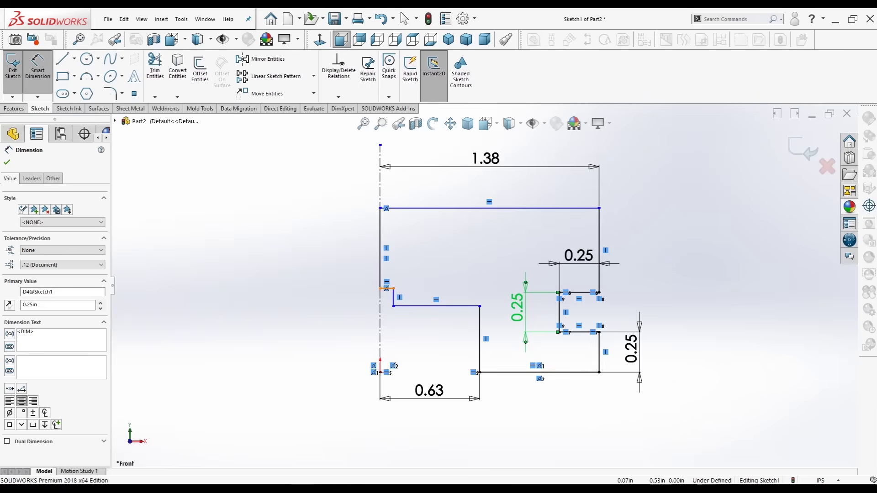
# Step: Dimension the small step beside the centerline as 0.125 in wide and 0.25 in high
pyautogui.click(390, 288)
pyautogui.click(392, 261)
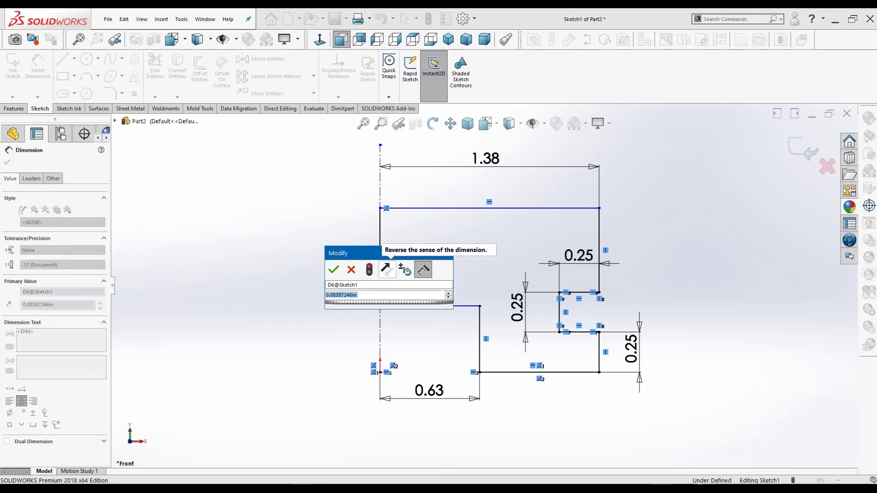
pyautogui.write('.125')
pyautogui.press('Return')
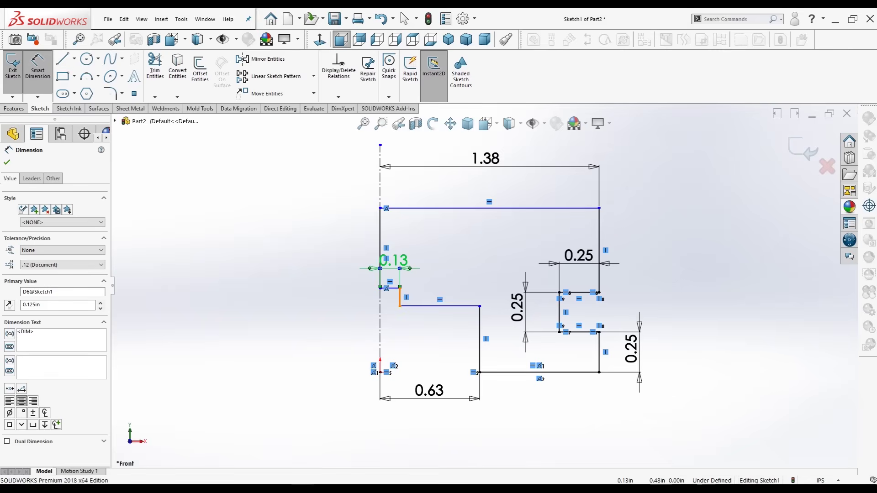
pyautogui.click(400, 297)
pyautogui.click(438, 274)
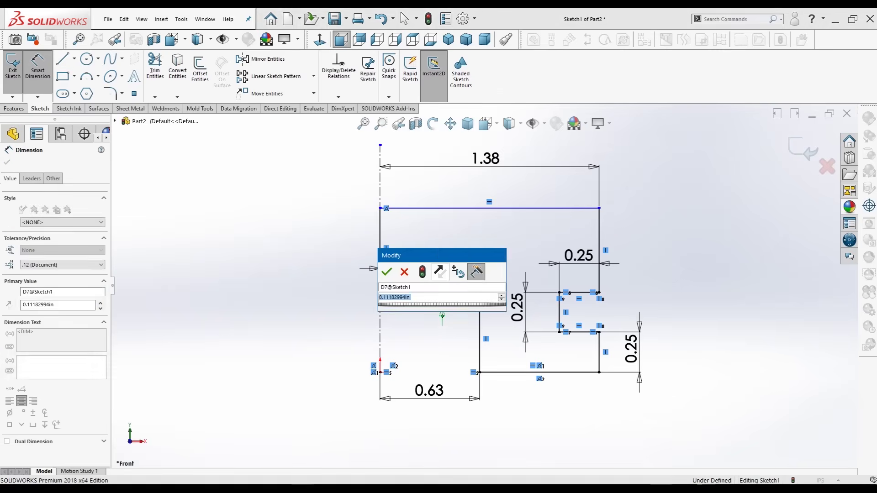
pyautogui.write('.25')
pyautogui.press('Return')
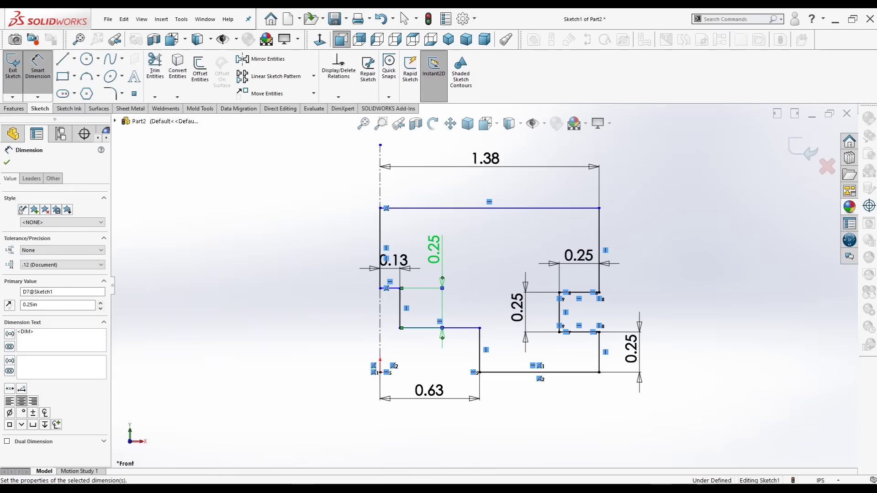
# Step: Dimension the height of the profile's inner wall above the origin as 0.75 in
pyautogui.click(511, 396)
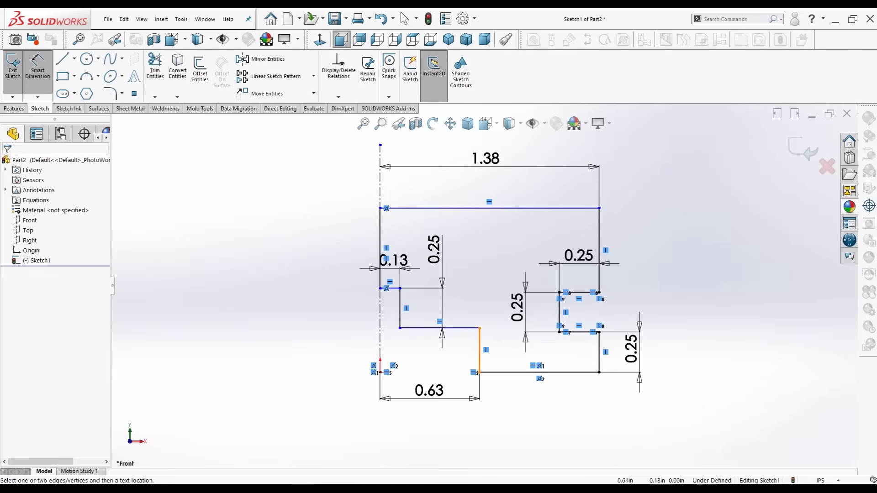
pyautogui.click(480, 350)
pyautogui.click(401, 328)
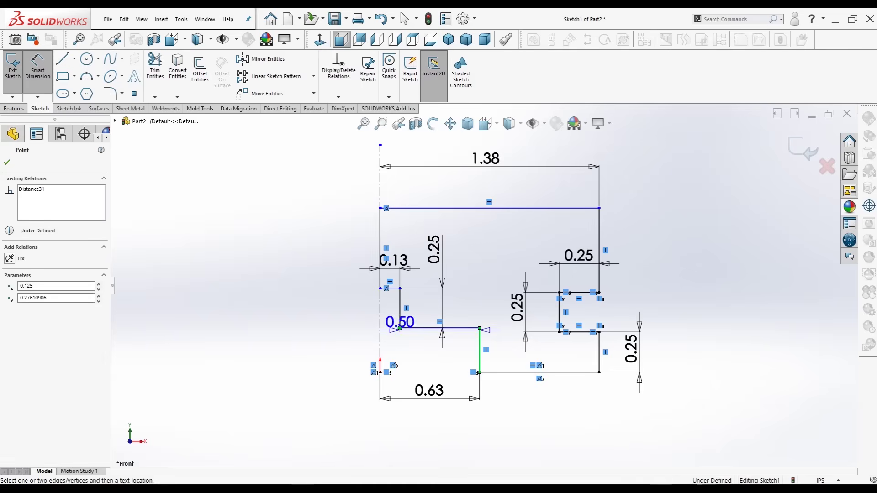
pyautogui.press('Escape')
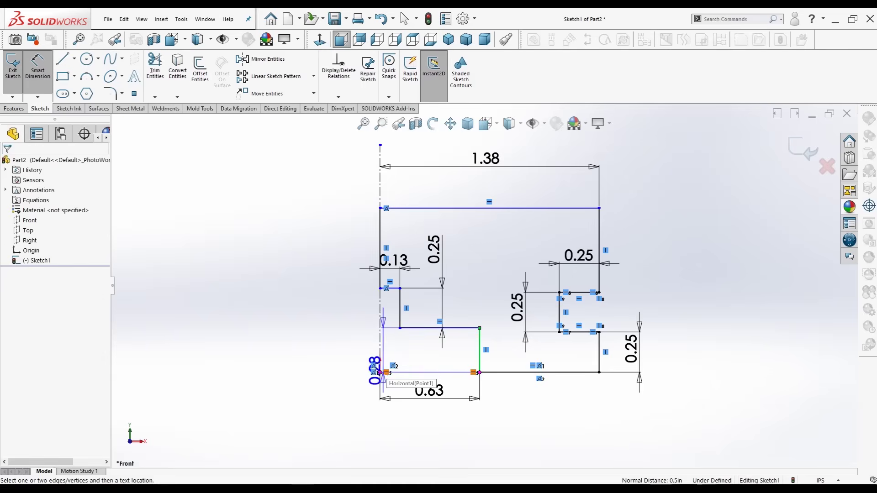
pyautogui.click(380, 372)
pyautogui.click(380, 372)
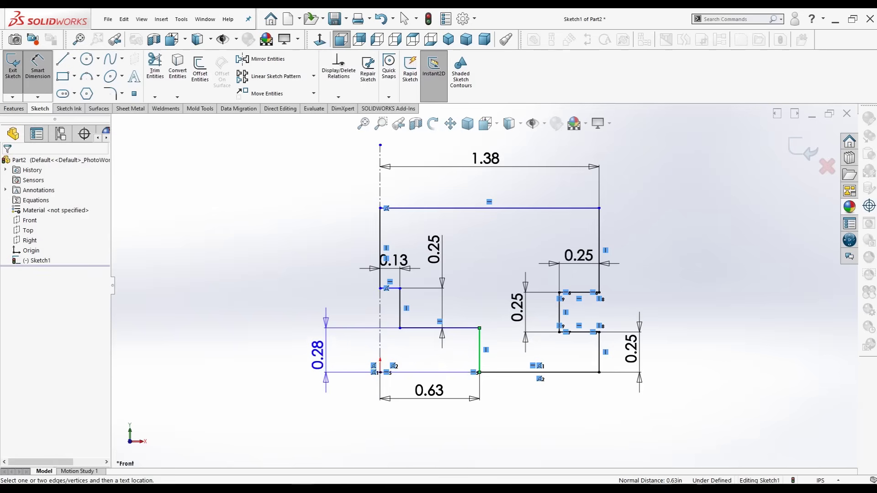
pyautogui.click(320, 354)
pyautogui.write('=')
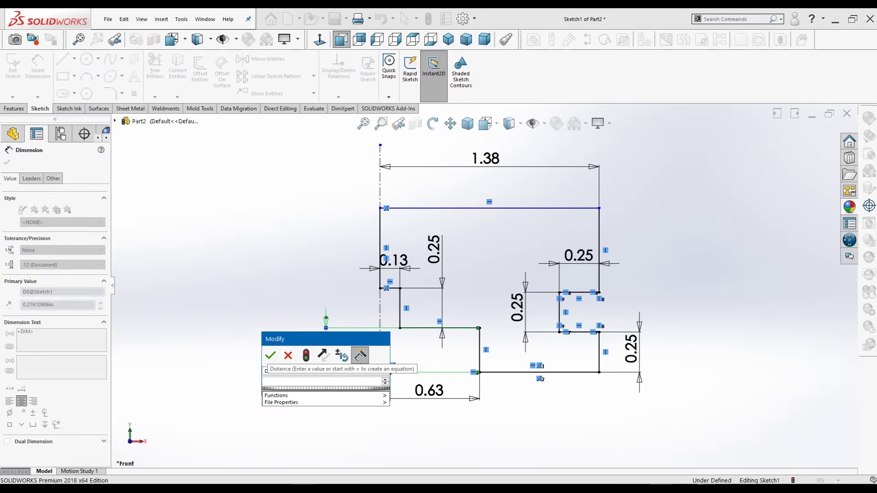
pyautogui.press('BackSpace')
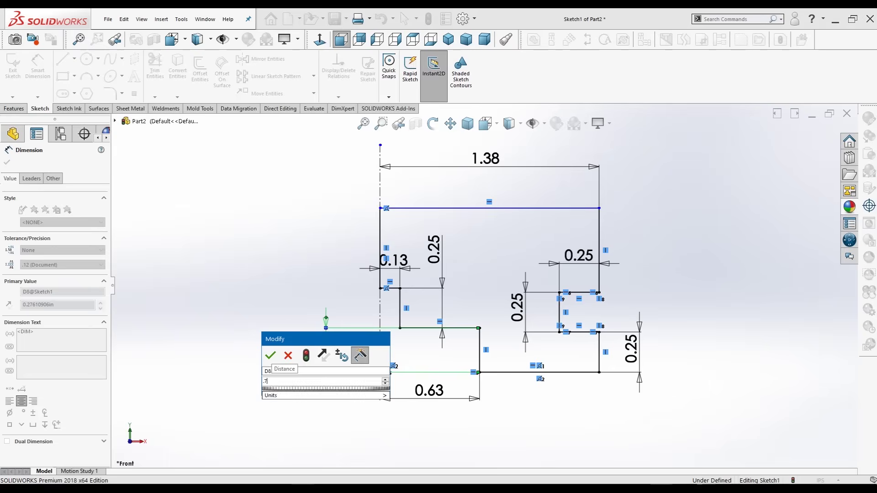
pyautogui.write('0.75')
pyautogui.press('Return')
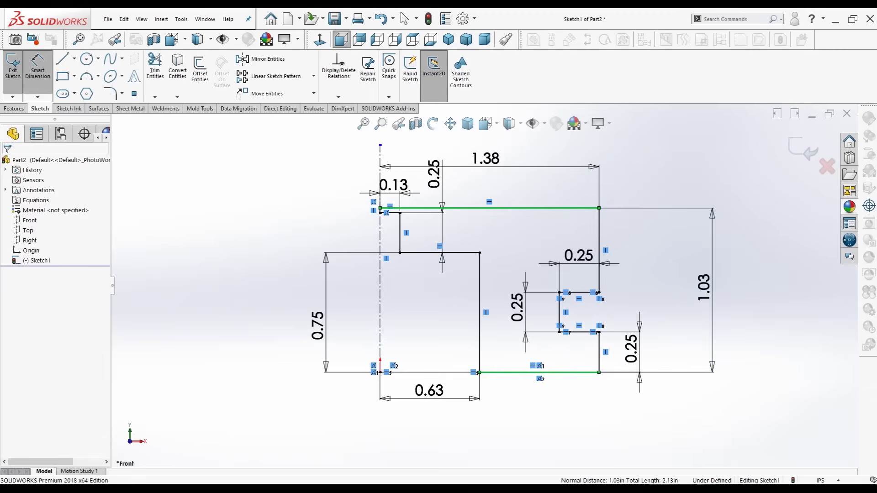
# Step: Dimension the overall height between the profile's bottom and top edges as 3 in
pyautogui.click(704, 288)
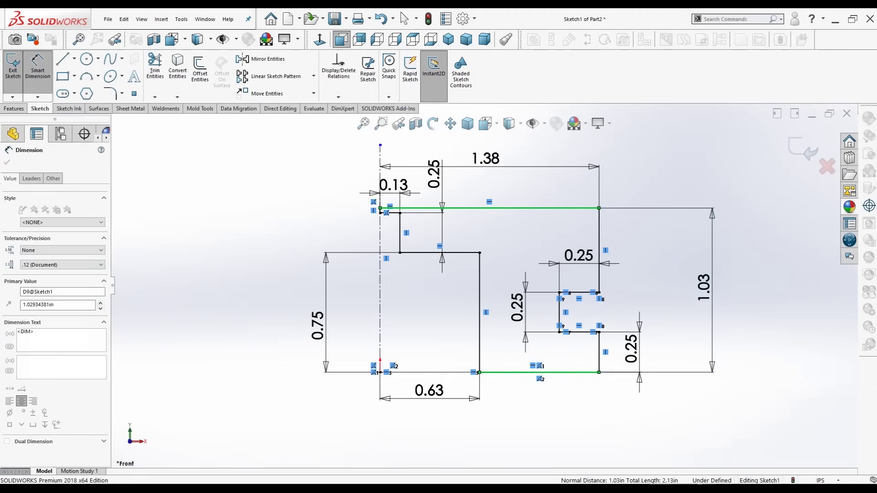
pyautogui.press('Return')
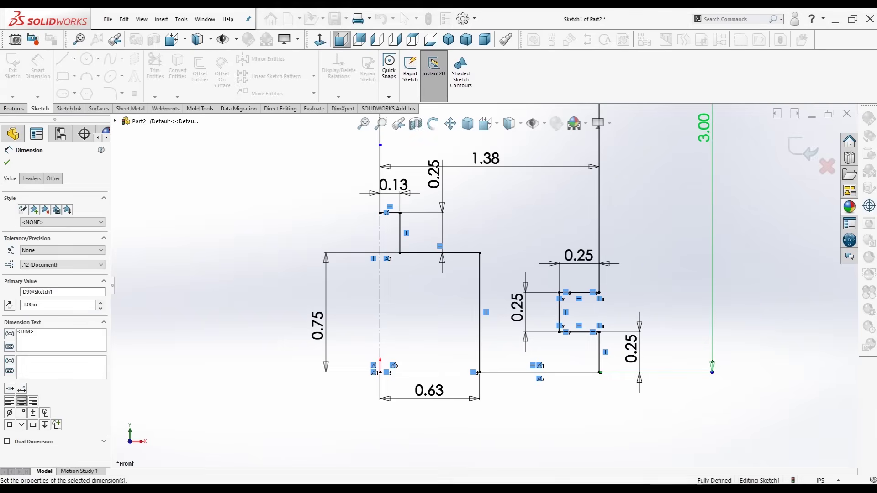
pyautogui.scroll(4, 484, 286)
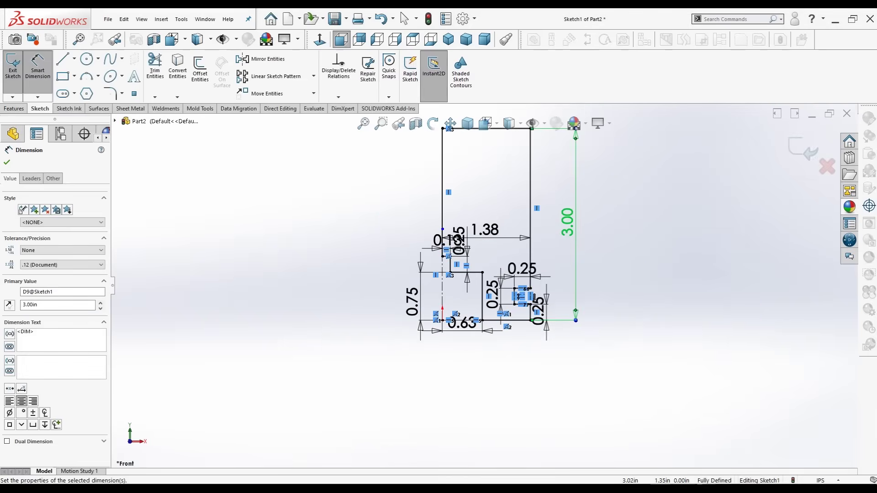
pyautogui.scroll(2, 485, 287)
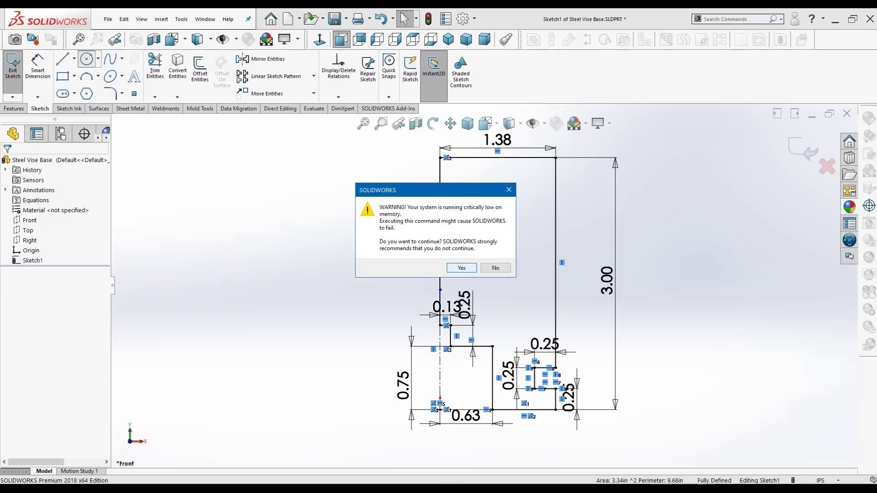
# Step: Draw a 0.75 in diameter circle centered on the profile's centerline-side edge, a little below the top corner
pyautogui.press('Return')
pyautogui.click(440, 199)
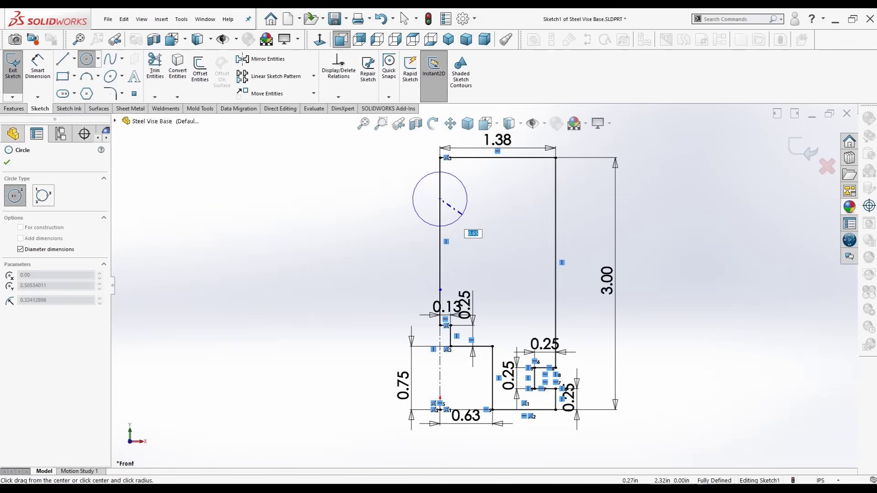
pyautogui.press('Return')
# Step: Dimension the vertical distance from the profile's top corner on the centerline to the circle's center as 1.125 in
pyautogui.click(38, 69)
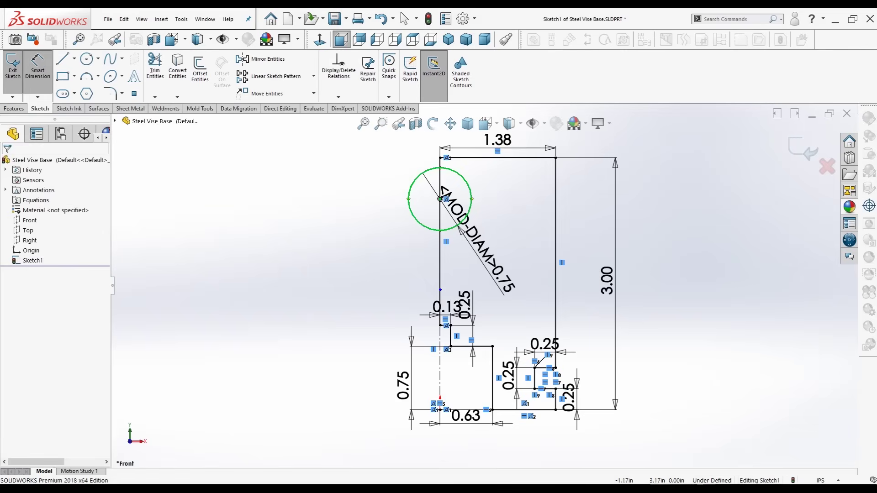
pyautogui.click(440, 158)
pyautogui.click(440, 199)
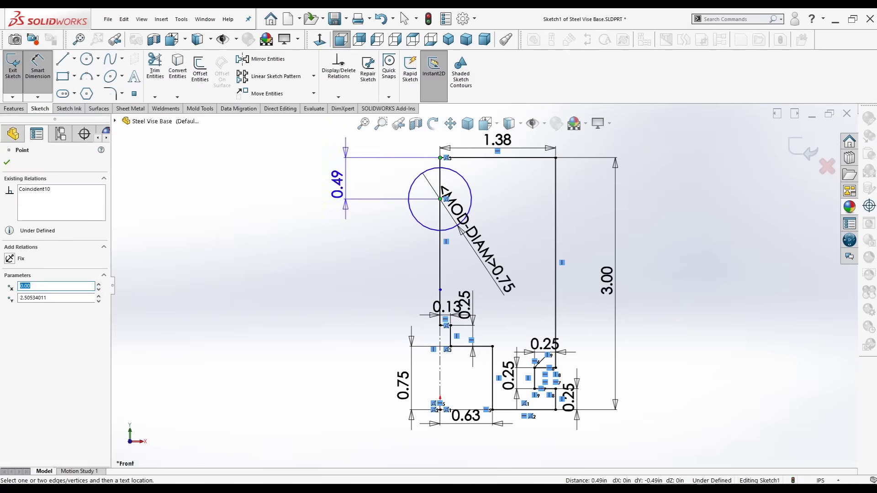
pyautogui.click(338, 185)
pyautogui.write('1.125')
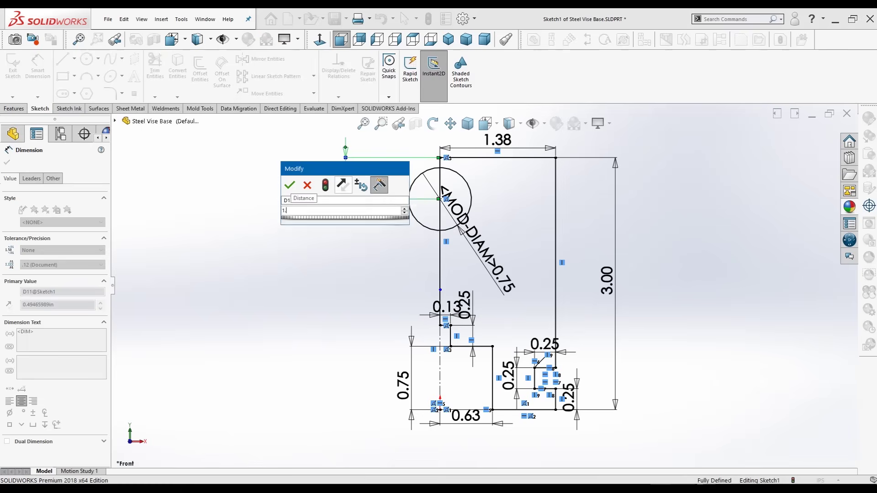
pyautogui.press('Return')
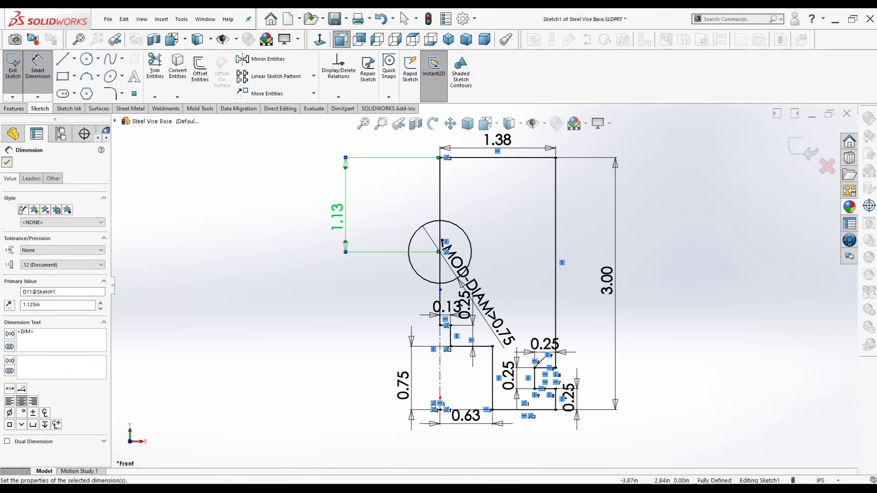
# Step: Move the circle's diameter dimension and the overlapping linear dimensions clear of the profile so that each is readable
pyautogui.press('Escape')
pyautogui.scroll(3, 658, 359)
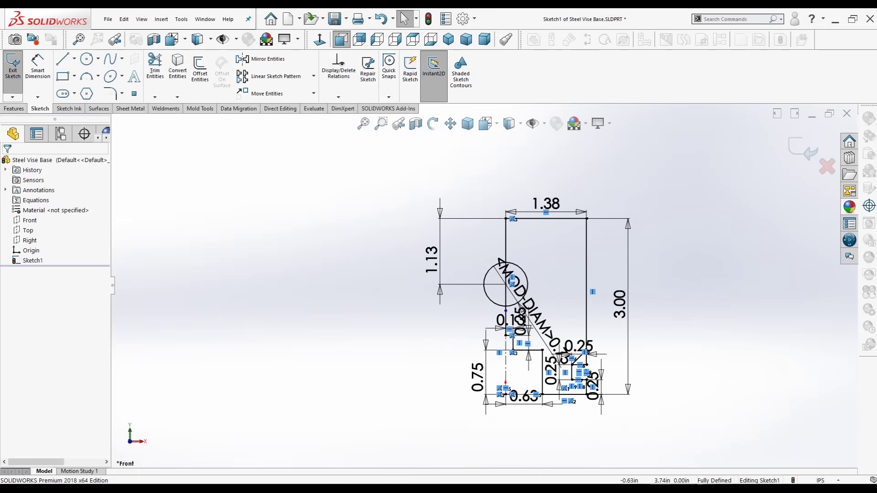
pyautogui.moveTo(530, 311)
pyautogui.mouseDown()
pyautogui.moveTo(536, 235)
pyautogui.moveTo(568, 202)
pyautogui.moveTo(645, 179)
pyautogui.mouseUp()
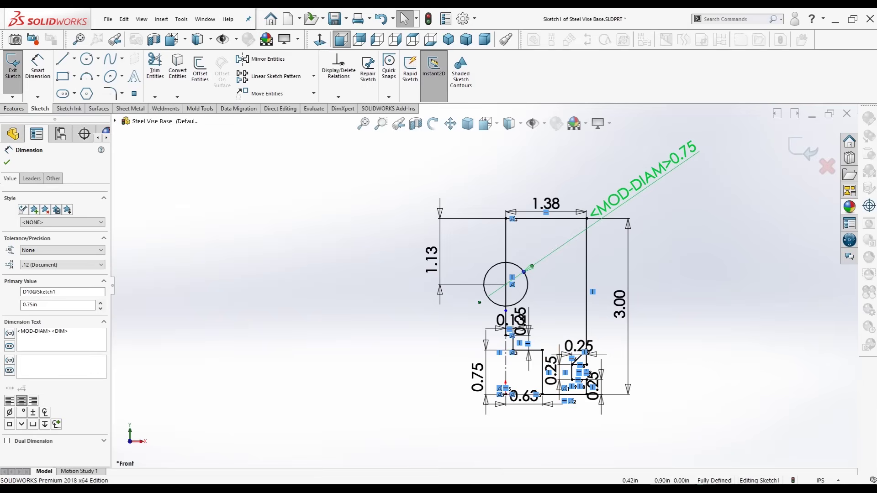
pyautogui.moveTo(520, 320); pyautogui.dragTo(671, 328)
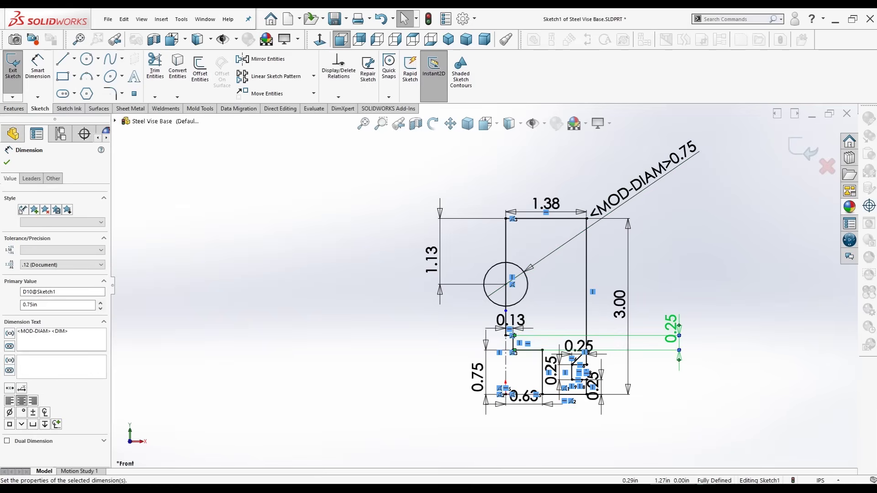
pyautogui.moveTo(579, 346)
pyautogui.mouseDown()
pyautogui.moveTo(579, 190)
pyautogui.moveTo(550, 188)
pyautogui.moveTo(551, 161)
pyautogui.mouseUp()
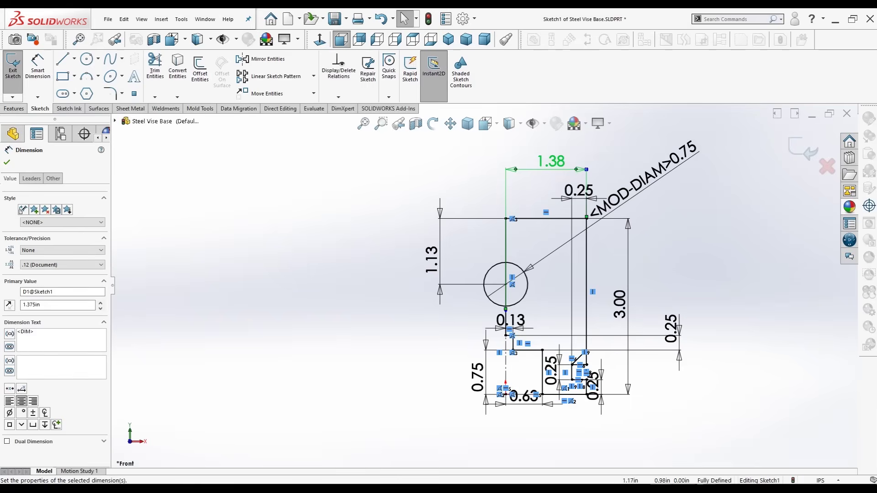
pyautogui.moveTo(595, 381); pyautogui.dragTo(675, 379)
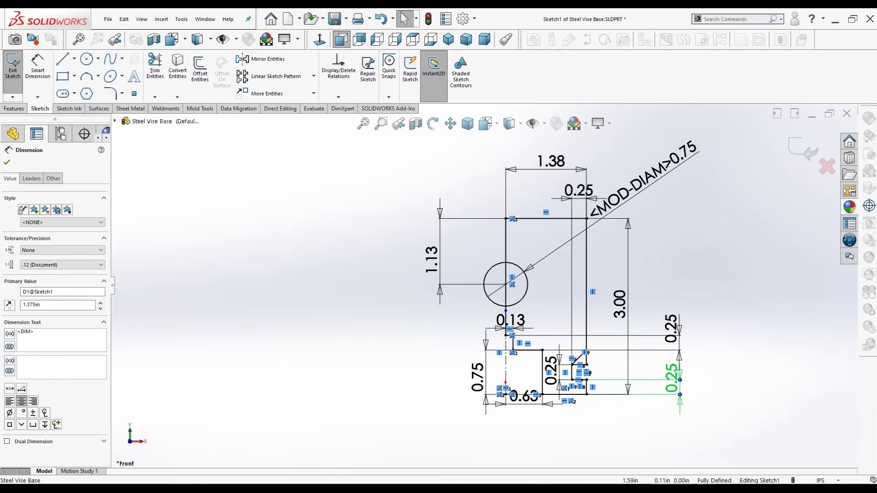
pyautogui.moveTo(552, 371)
pyautogui.mouseDown()
pyautogui.moveTo(603, 374)
pyautogui.moveTo(619, 410)
pyautogui.moveTo(609, 409)
pyautogui.mouseUp()
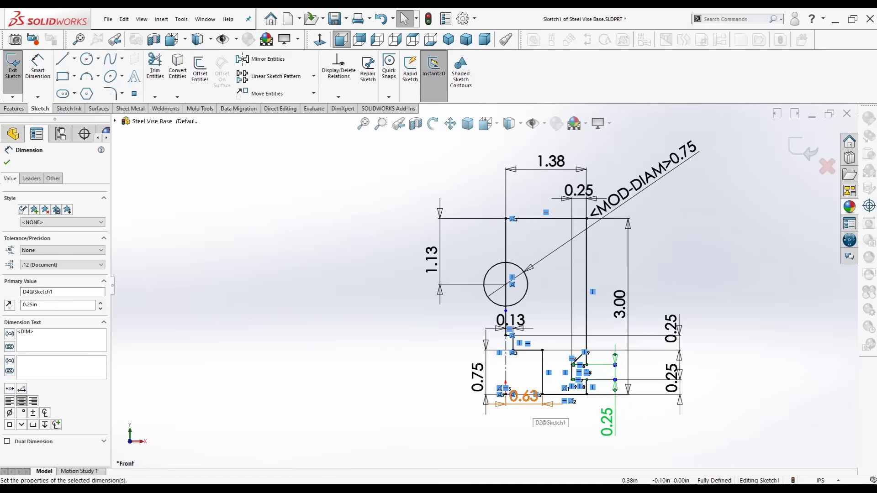
pyautogui.moveTo(525, 395); pyautogui.dragTo(524, 412)
pyautogui.moveTo(477, 377); pyautogui.dragTo(461, 376)
pyautogui.moveTo(511, 320)
pyautogui.mouseDown()
pyautogui.moveTo(477, 180)
pyautogui.moveTo(475, 190)
pyautogui.mouseUp()
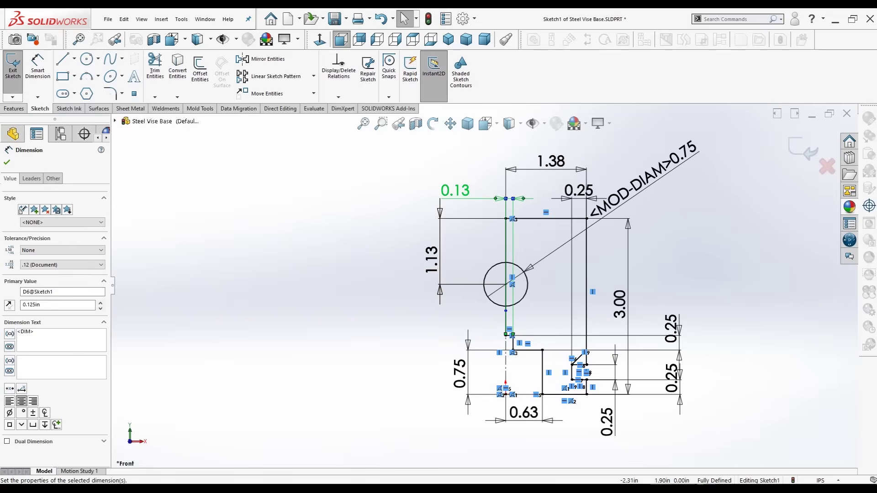
# Step: Mirror the whole half-profile about the vertical centerline
pyautogui.moveTo(355, 160)
pyautogui.mouseDown()
pyautogui.moveTo(518, 365)
pyautogui.moveTo(699, 455)
pyautogui.mouseUp()
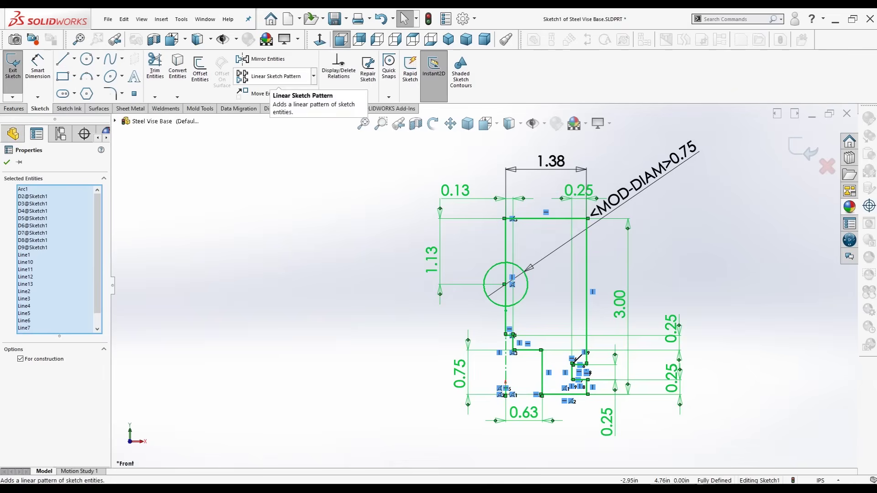
pyautogui.click(267, 59)
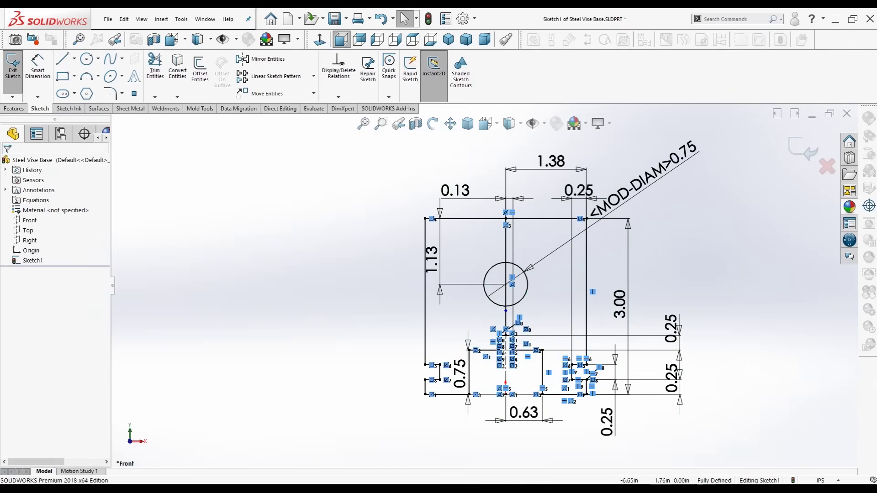
# Step: Extrude the two profile halves around the circle as a blind boss 5 in deep
pyautogui.click(14, 108)
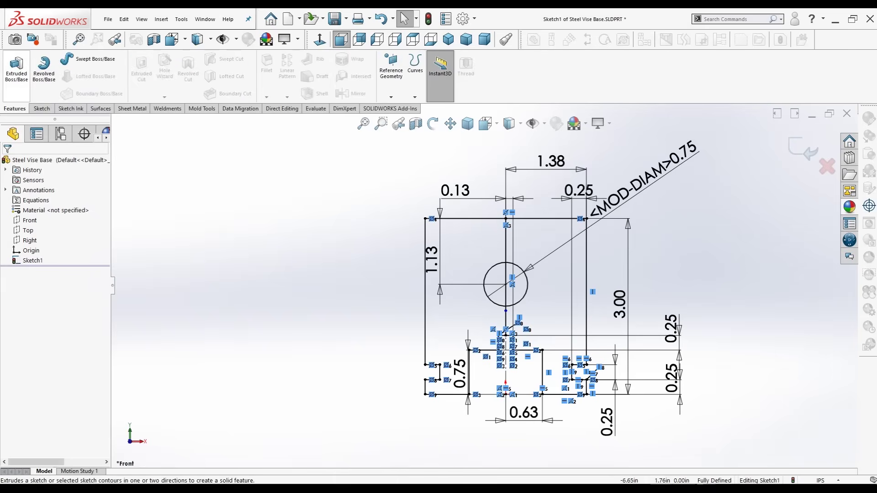
pyautogui.click(16, 66)
pyautogui.click(414, 276)
pyautogui.click(473, 277)
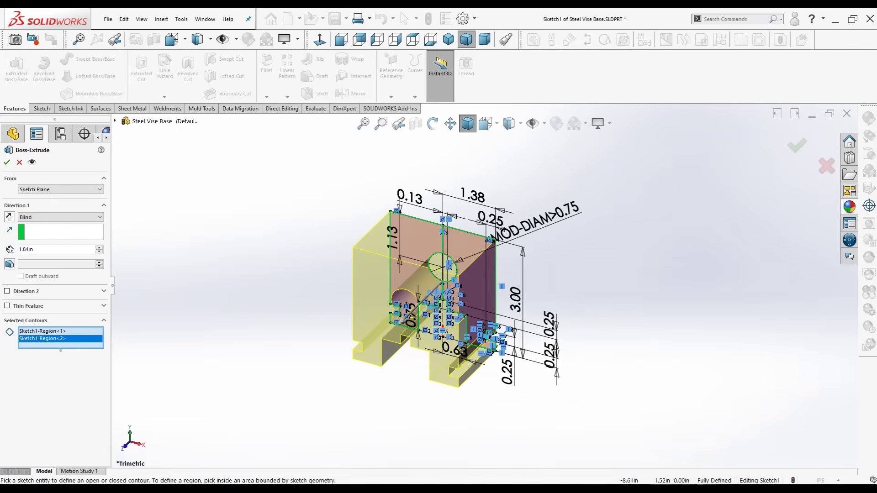
pyautogui.write('5')
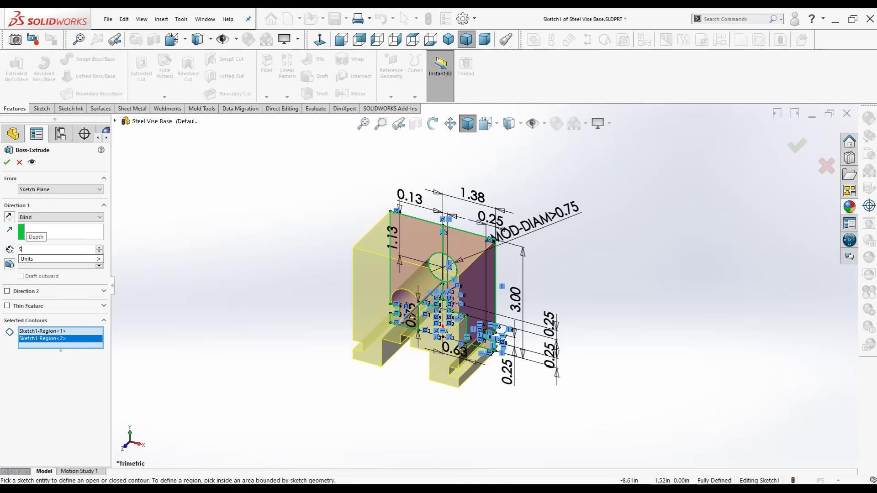
pyautogui.press('Return')
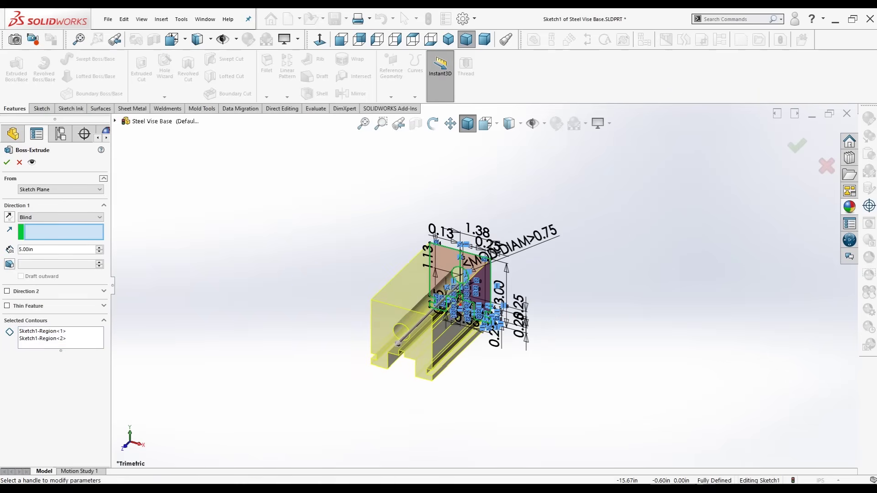
pyautogui.press('Escape')
# Step: Set the part to isometric view and apply the brushed steel appearance to it
pyautogui.moveTo(439, 311)
pyautogui.mouseDown(button='middle')
pyautogui.moveTo(473, 302)
pyautogui.moveTo(411, 302)
pyautogui.mouseUp(button='middle')
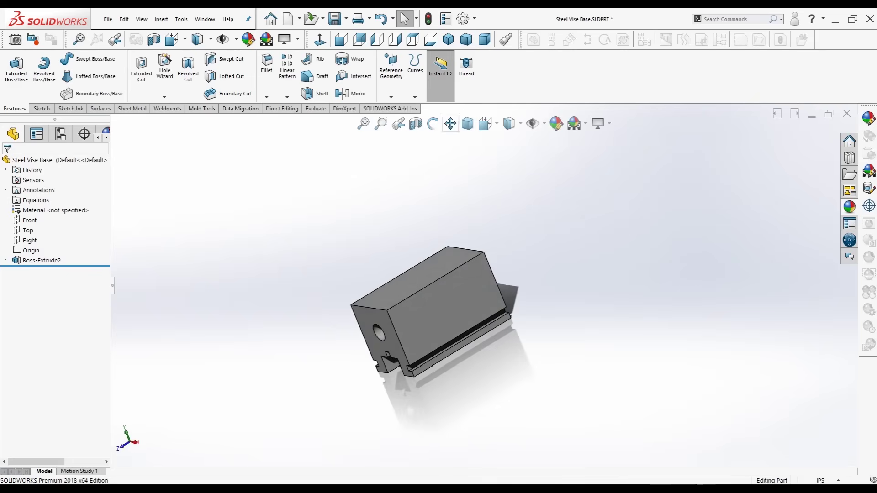
pyautogui.click(449, 40)
pyautogui.click(850, 207)
pyautogui.doubleClick(778, 354)
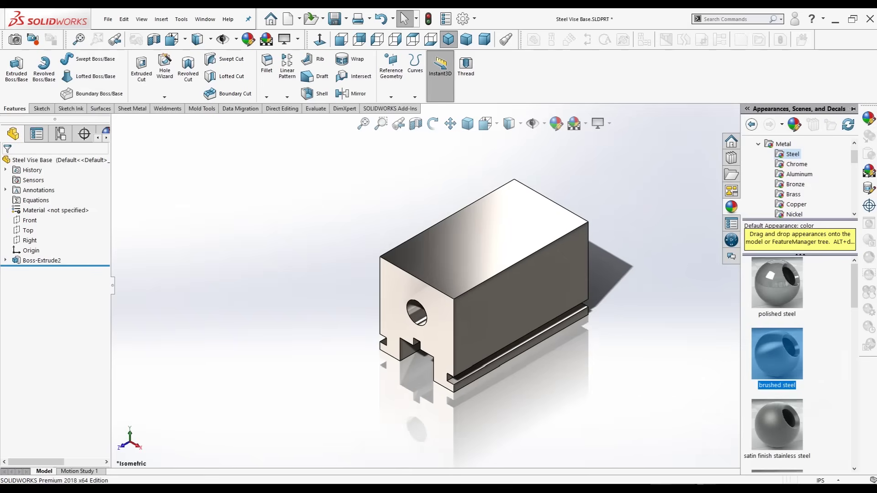
pyautogui.click(602, 123)
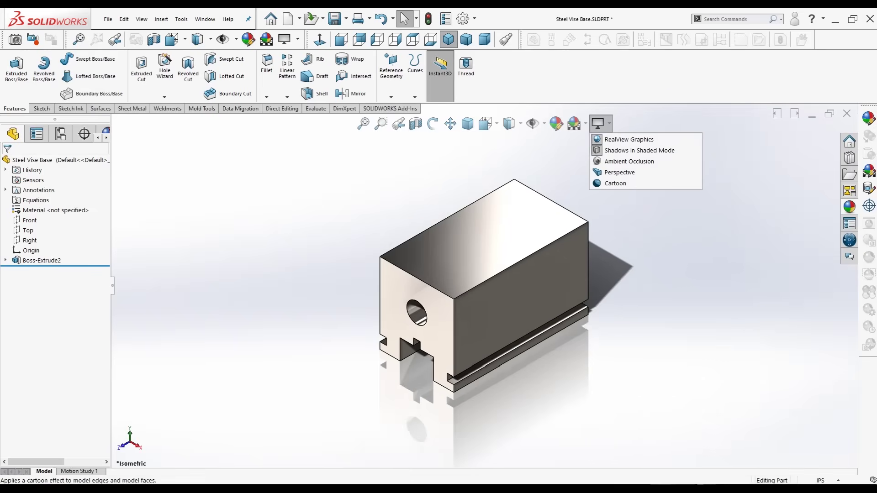
pyautogui.scroll(-1, 451, 242)
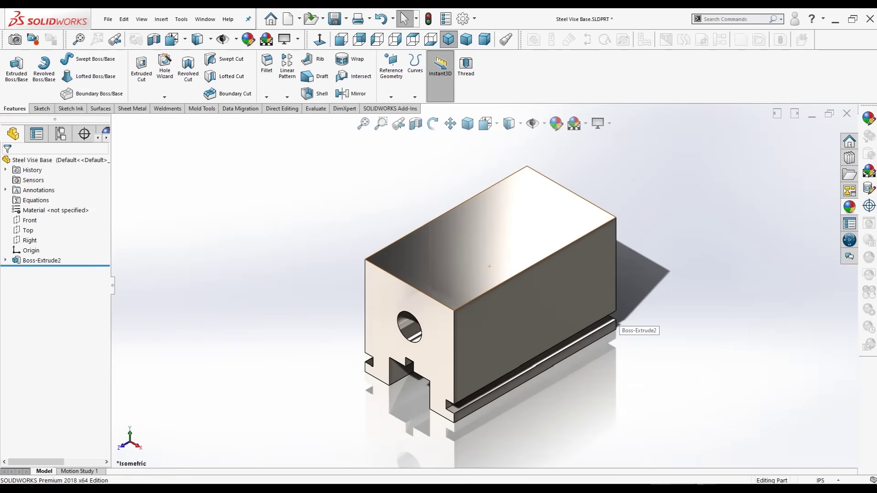
# Step: Sketch a closed rectangle about 3.73 by 2.18 in on the block's long side face, its upper line on the face's top edge
pyautogui.click(535, 311)
pyautogui.click(590, 243)
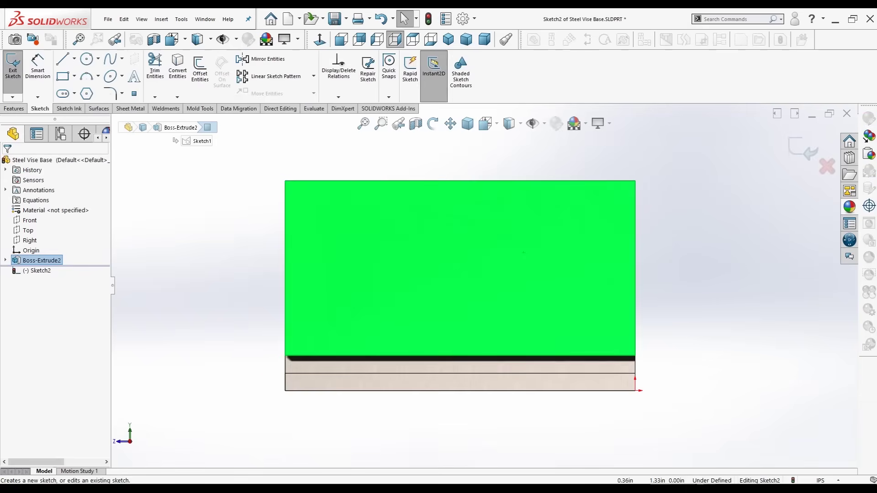
pyautogui.press('l')
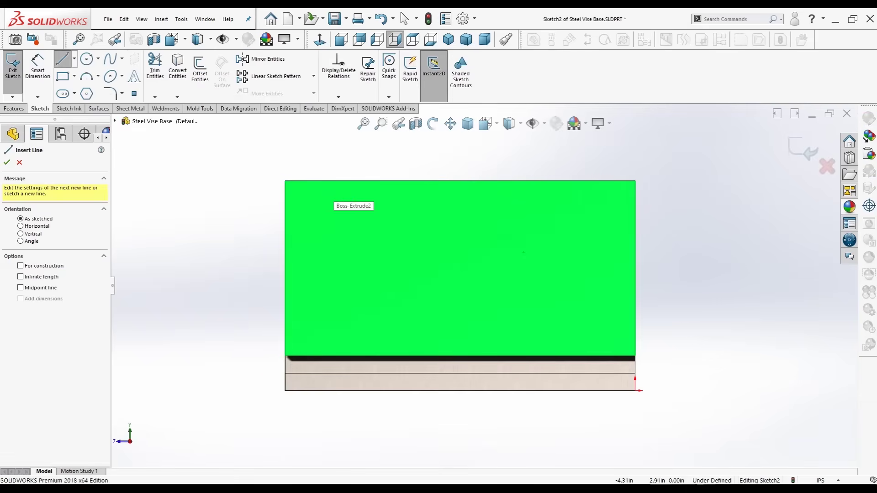
pyautogui.click(327, 181)
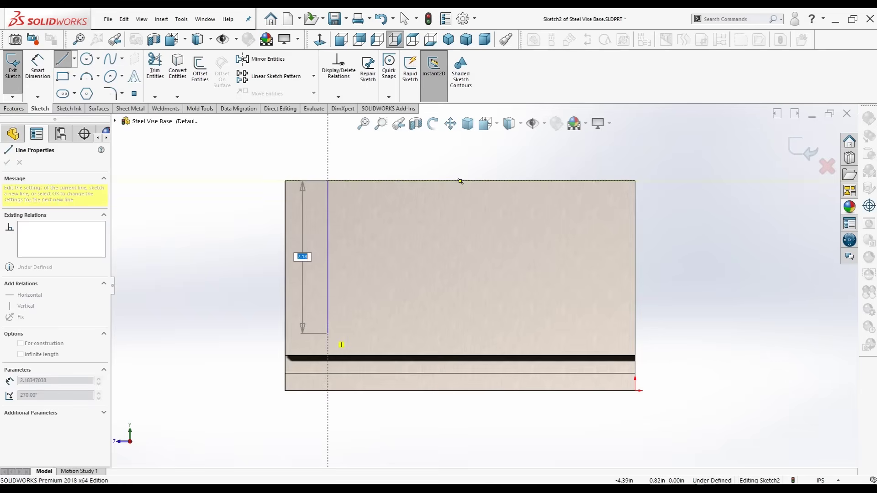
pyautogui.click(327, 333)
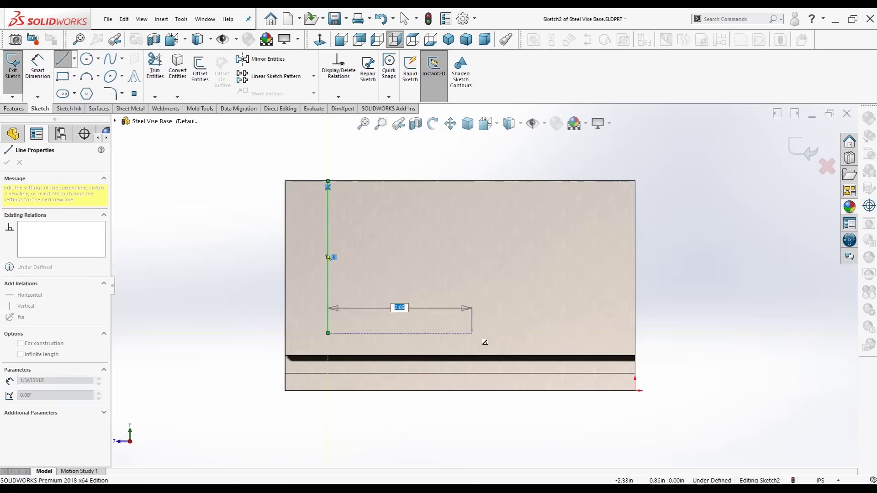
pyautogui.click(589, 334)
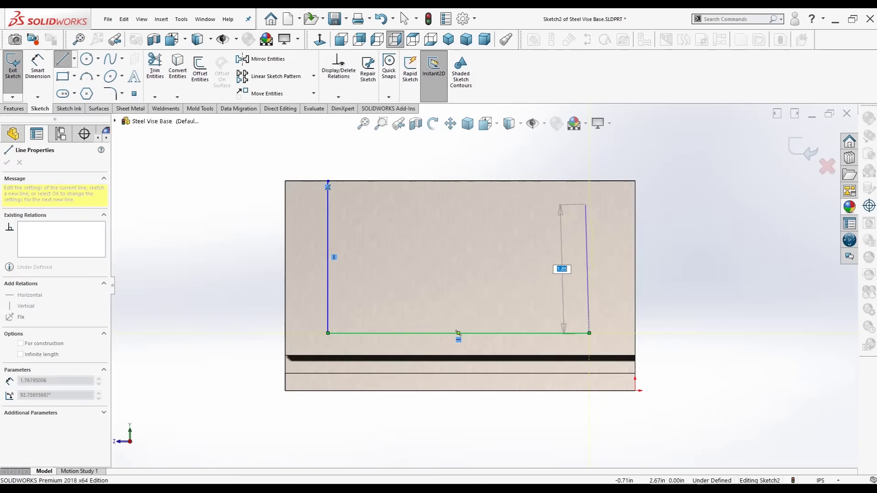
pyautogui.click(590, 181)
pyautogui.click(327, 181)
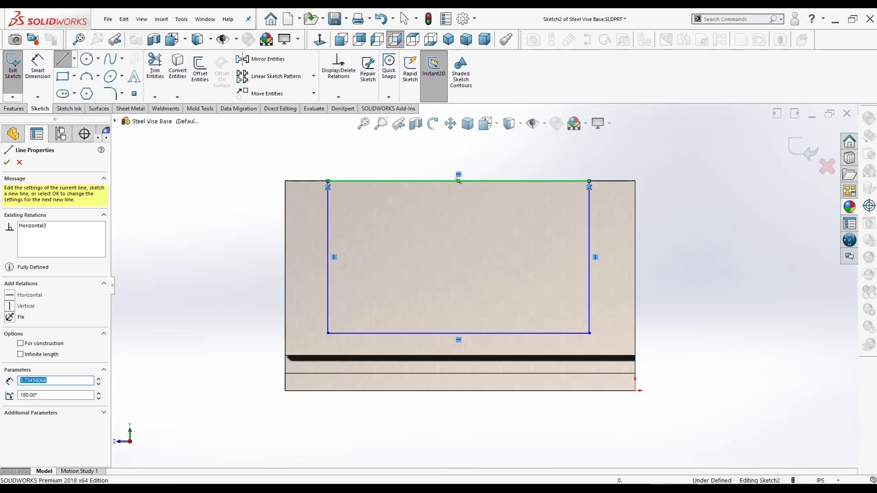
pyautogui.press('Escape')
# Step: Dimension the gap between the block's front edge and the rectangle's nearest vertical line as 0.75 in
pyautogui.click(37, 66)
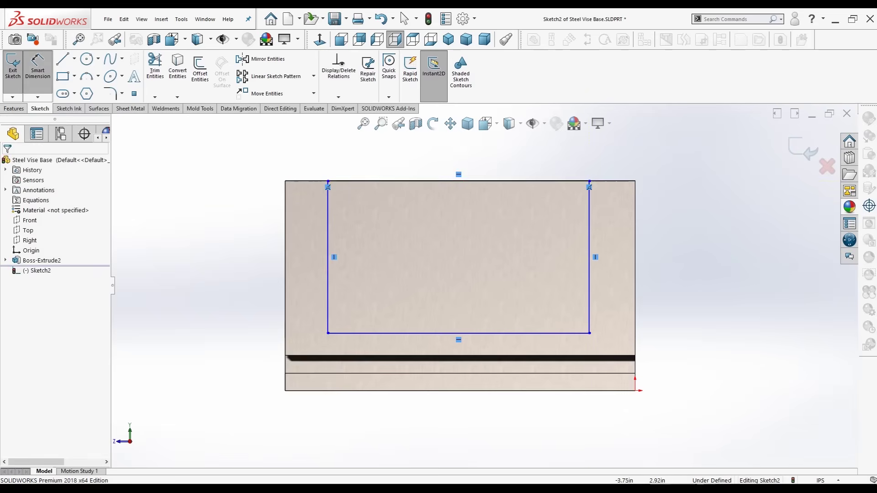
pyautogui.click(327, 256)
pyautogui.click(286, 256)
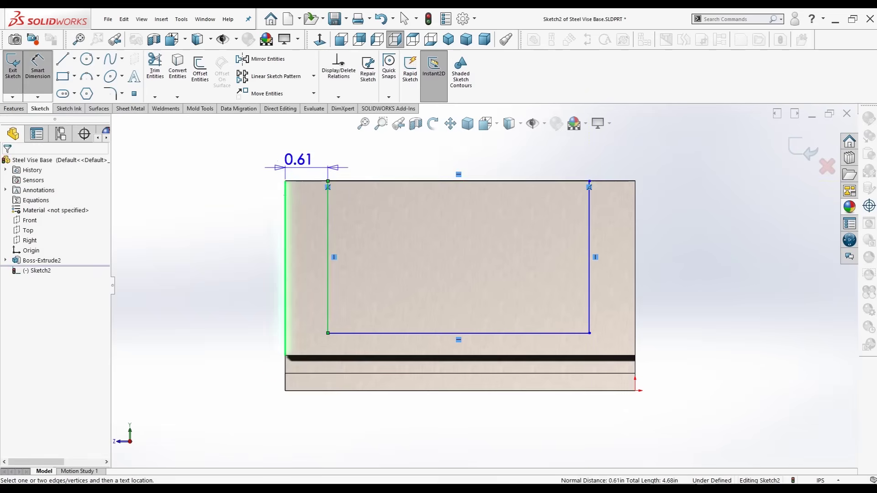
pyautogui.click(304, 159)
pyautogui.write('.5')
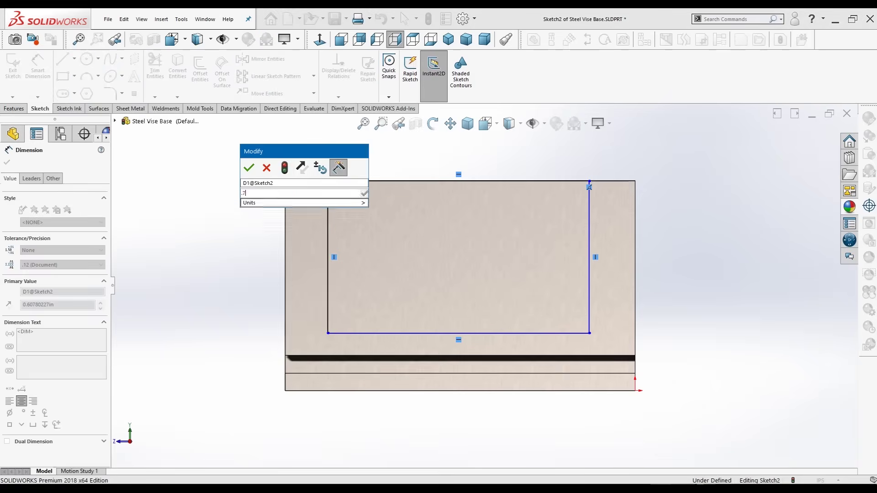
pyautogui.press('Return')
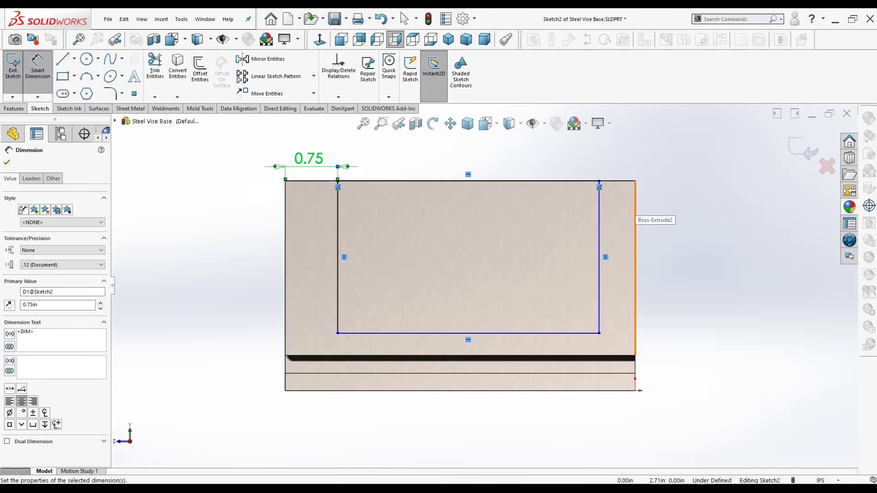
# Step: Dimension the gap between the block's rear edge, on the origin side, and the rectangle's nearest vertical line as 0.75 in
pyautogui.click(635, 201)
pyautogui.click(599, 202)
pyautogui.click(613, 155)
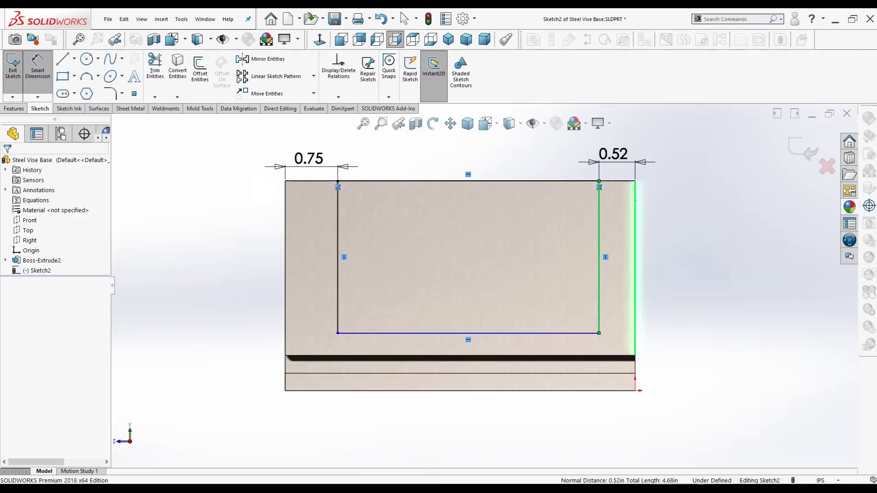
pyautogui.write('.75')
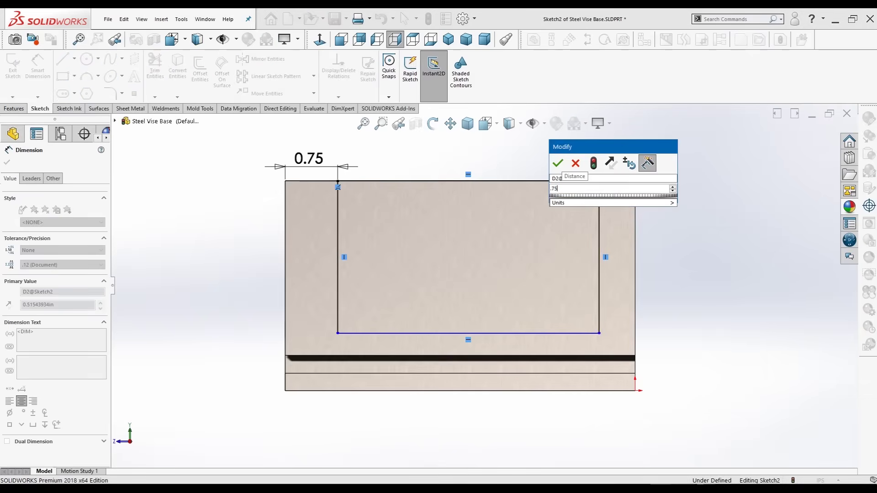
pyautogui.press('Return')
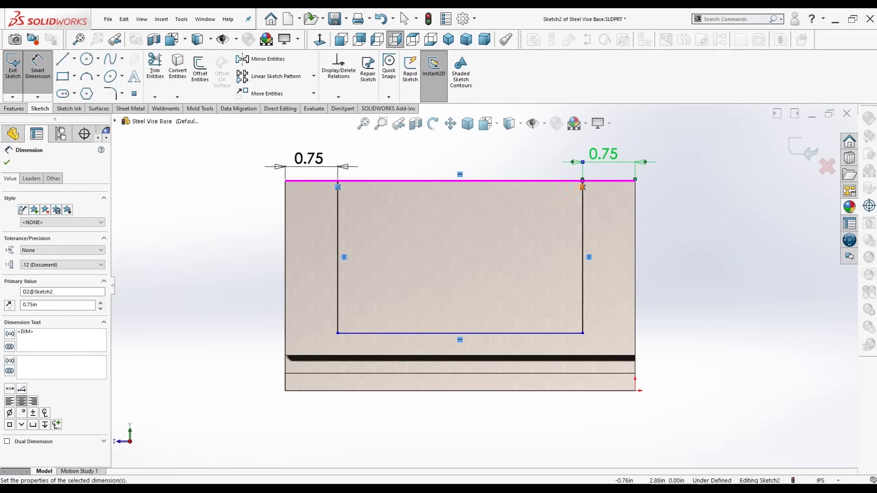
# Step: Dimension the rectangle's vertical side as 2.25 in
pyautogui.click(583, 182)
pyautogui.click(583, 185)
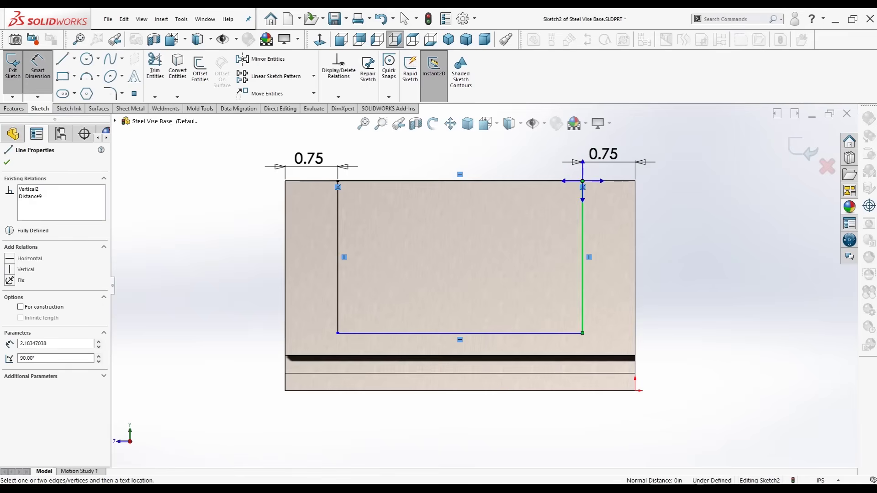
pyautogui.press('Escape')
pyautogui.click(583, 256)
pyautogui.click(493, 256)
pyautogui.write('2.25')
pyautogui.press('Return')
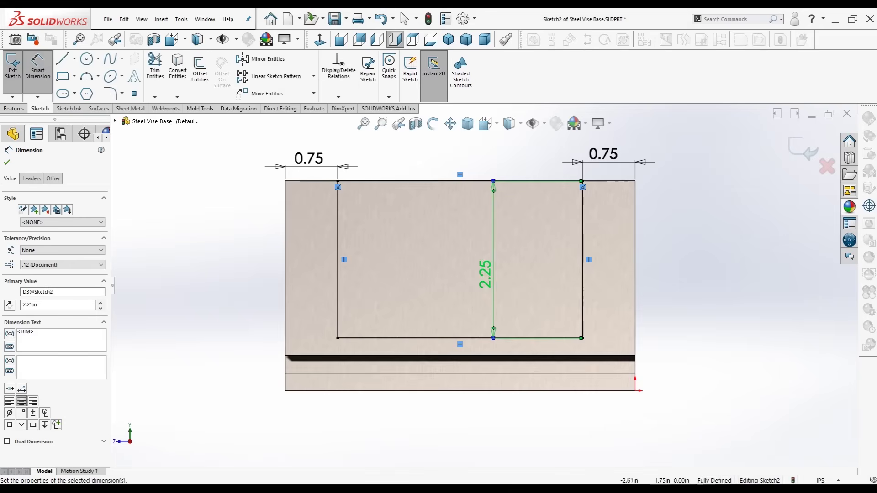
pyautogui.press('Escape')
# Step: Cut the dimensioned rectangle Through All across the block, leaving an upright at each end
pyautogui.click(13, 109)
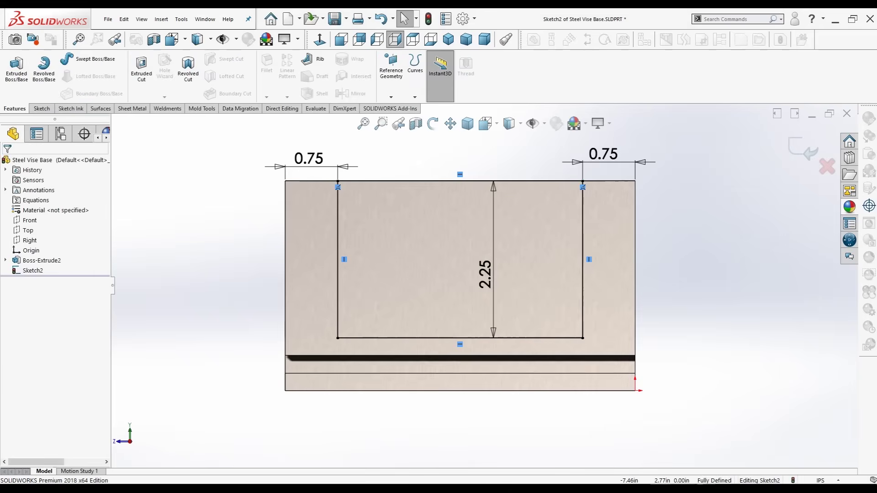
pyautogui.click(141, 68)
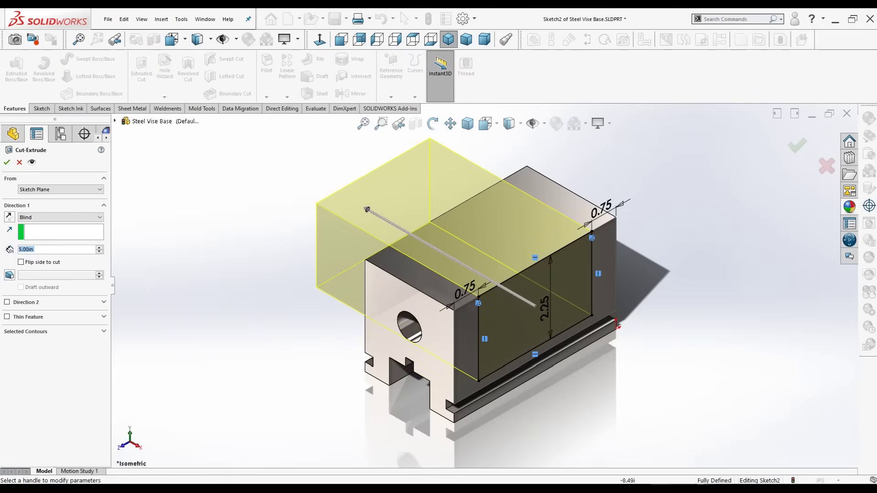
pyautogui.click(61, 217)
pyautogui.click(46, 224)
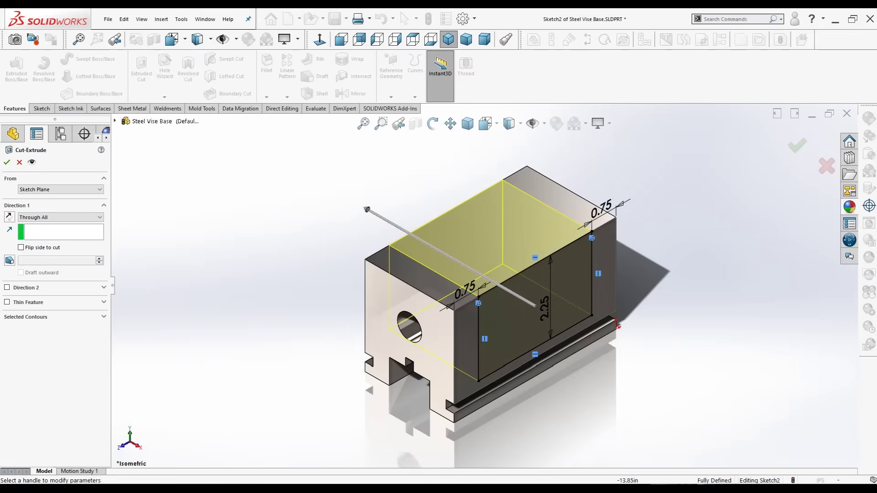
pyautogui.click(7, 162)
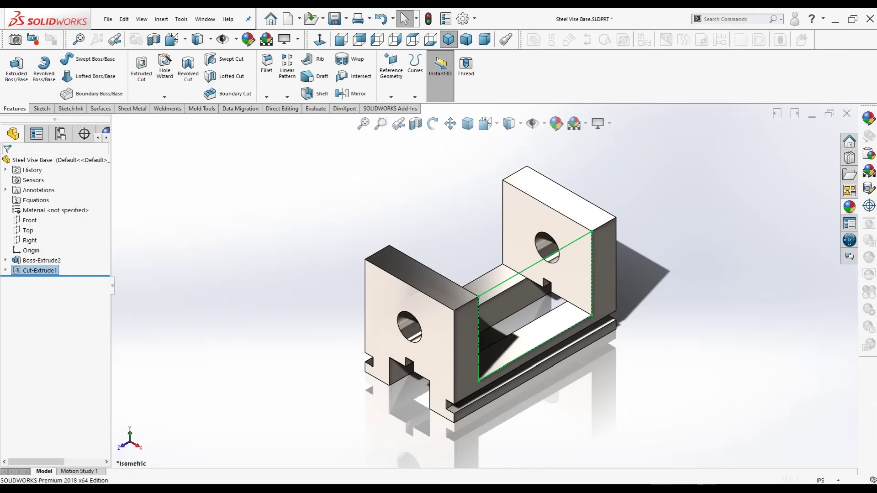
pyautogui.press('Escape')
# Step: Fillet the four short top edges at the outer corners of the two uprights with a 0.10 in radius
pyautogui.moveTo(502, 297); pyautogui.dragTo(484, 304, button='middle')
pyautogui.click(448, 39)
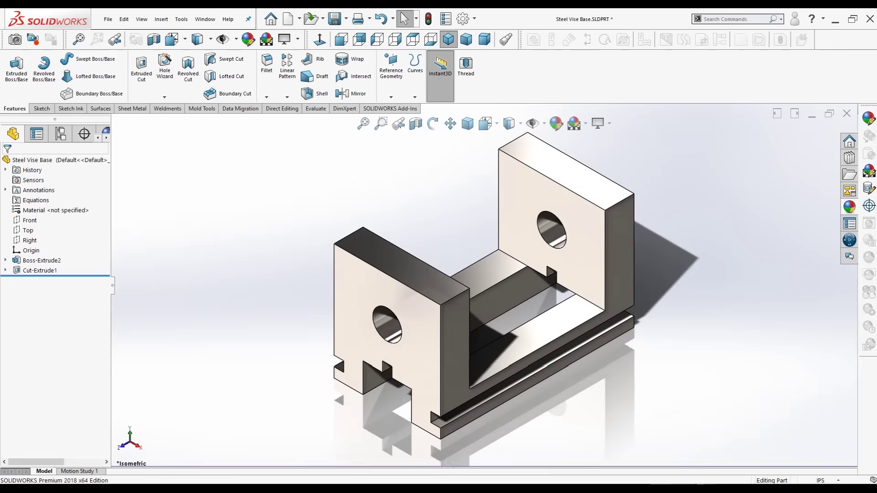
pyautogui.click(266, 97)
pyautogui.click(286, 108)
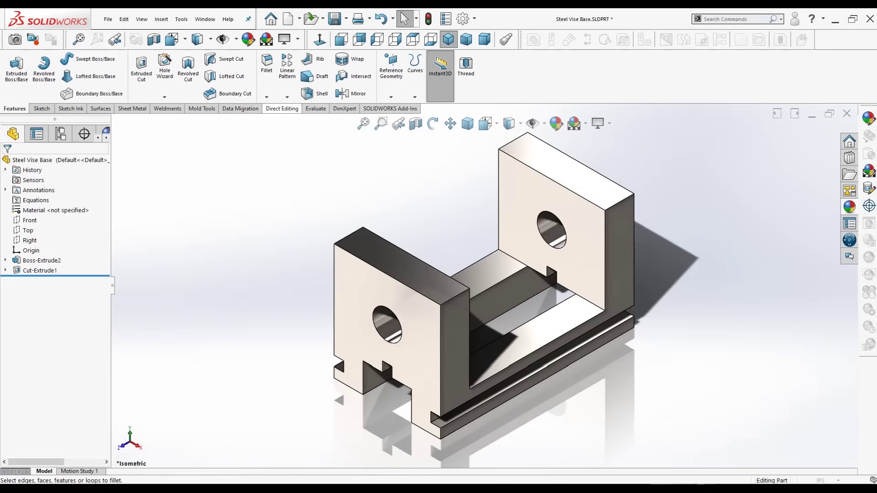
pyautogui.click(598, 216)
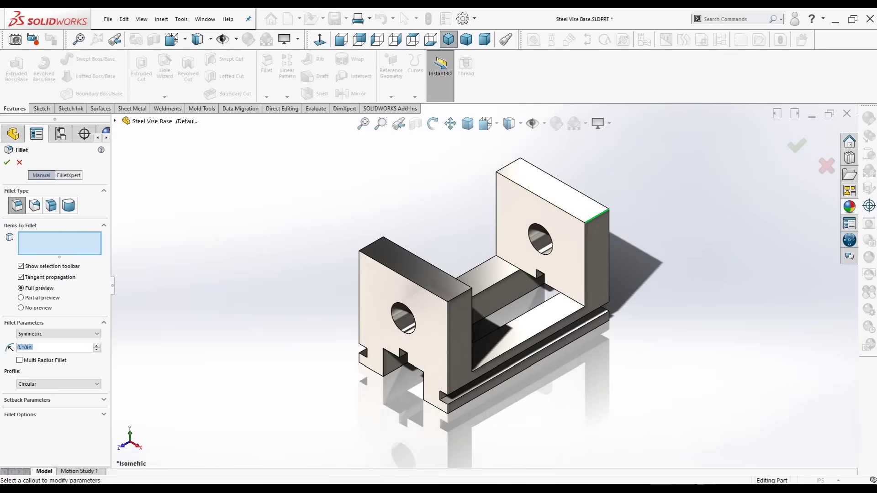
pyautogui.click(459, 296)
pyautogui.moveTo(413, 351); pyautogui.dragTo(461, 315, button='middle')
pyautogui.click(473, 302)
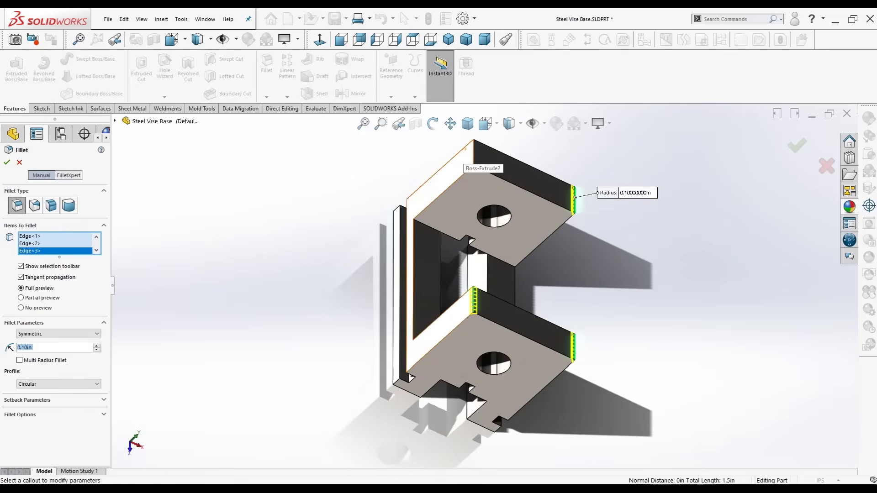
pyautogui.click(472, 153)
pyautogui.moveTo(472, 153); pyautogui.dragTo(498, 142, button='middle')
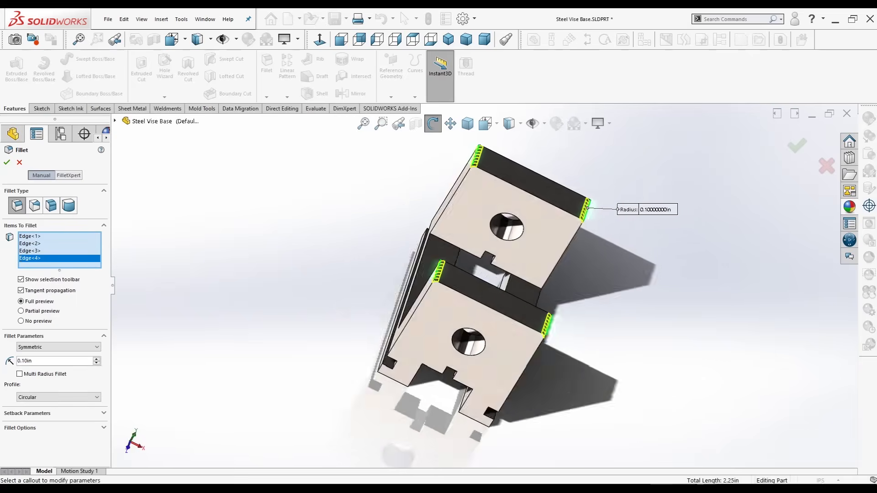
pyautogui.hotkey('ctrl', '7')
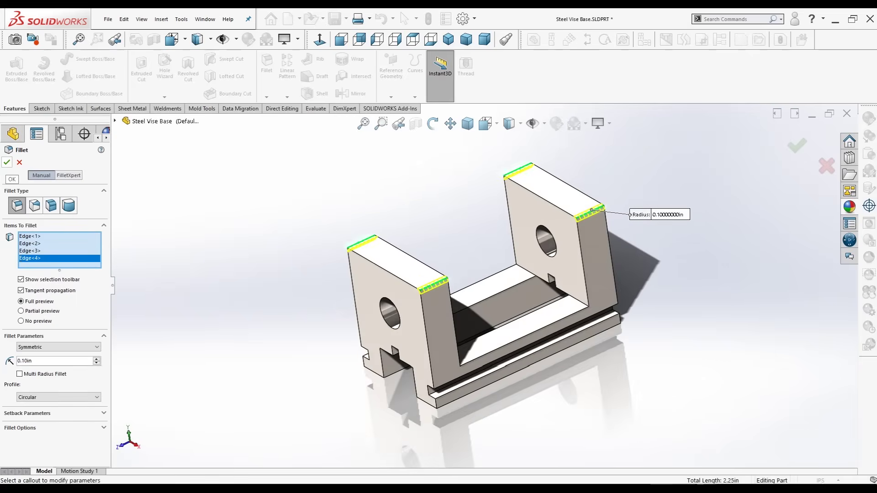
pyautogui.press('Return')
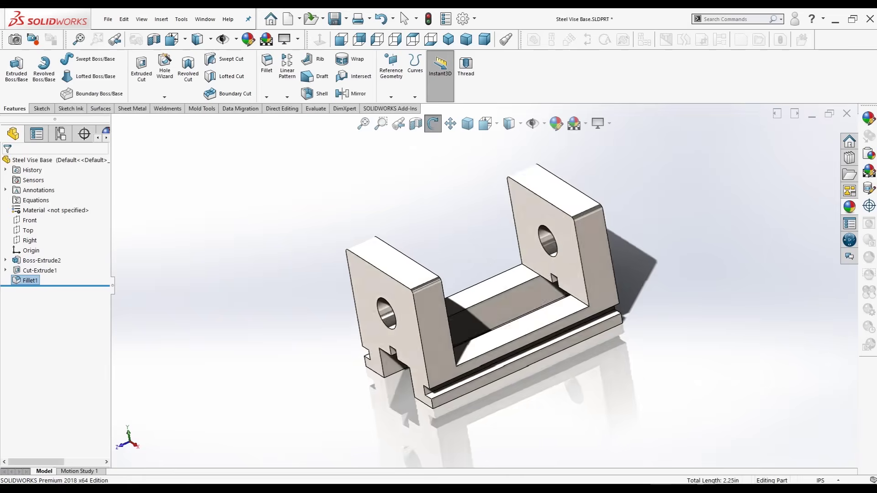
# Step: Edit the uprights' top-edge fillet and add five lengthwise edges of the notched base to it
pyautogui.press('Left')
pyautogui.rightClick(30, 281)
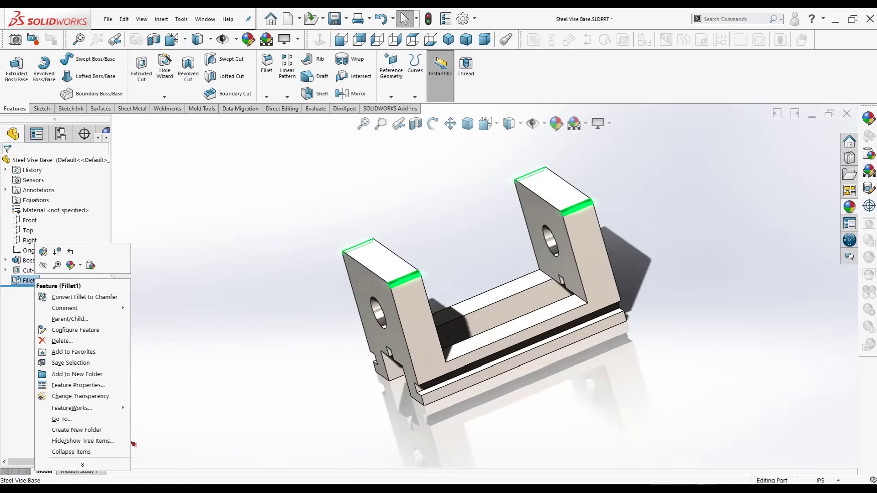
pyautogui.click(41, 251)
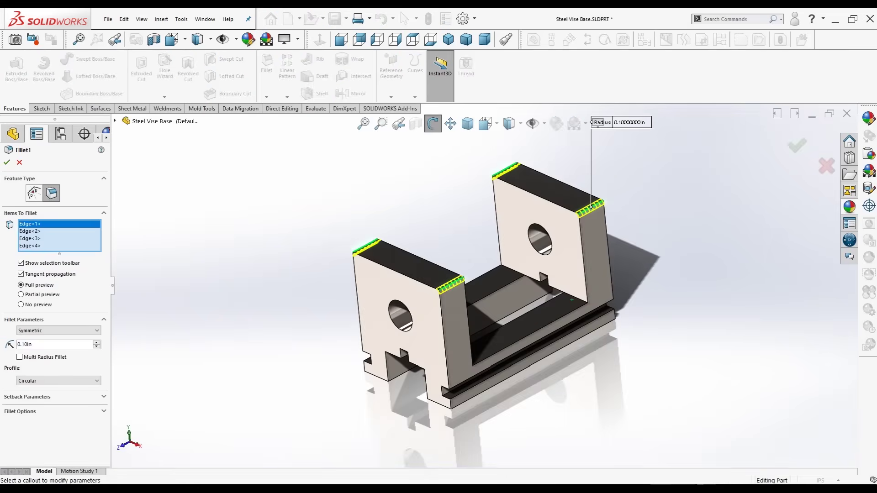
pyautogui.press('Left')
pyautogui.press('Right')
pyautogui.moveTo(444, 402); pyautogui.dragTo(403, 315, button='middle')
pyautogui.click(441, 338)
pyautogui.click(486, 386)
pyautogui.click(524, 378)
pyautogui.click(486, 393)
pyautogui.click(429, 349)
# Step: Add six more edges along the remaining side and underside of the base to the fillet selection
pyautogui.moveTo(430, 350); pyautogui.dragTo(440, 348, button='middle')
pyautogui.moveTo(552, 372); pyautogui.dragTo(370, 353, button='middle')
pyautogui.click(481, 388)
pyautogui.click(428, 311)
pyautogui.click(465, 377)
pyautogui.click(424, 287)
pyautogui.click(543, 317)
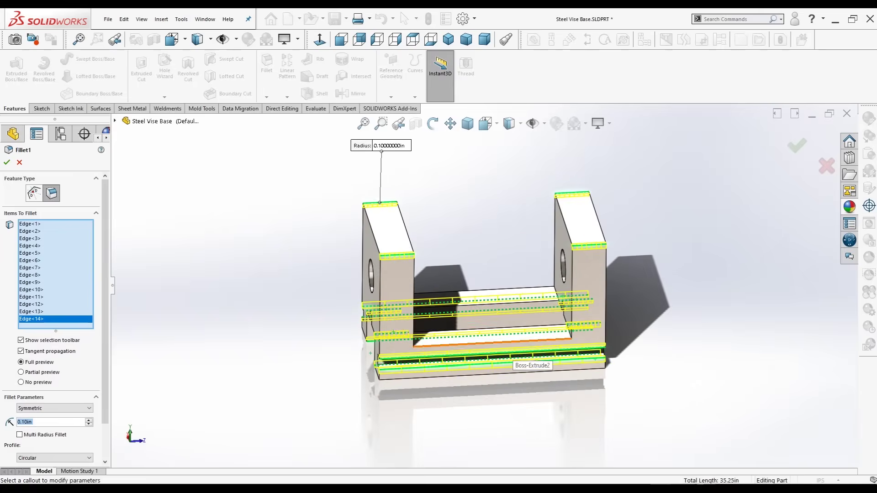
pyautogui.click(517, 341)
pyautogui.moveTo(516, 341); pyautogui.dragTo(580, 373, button='middle')
pyautogui.moveTo(516, 315); pyautogui.dragTo(496, 340, button='middle')
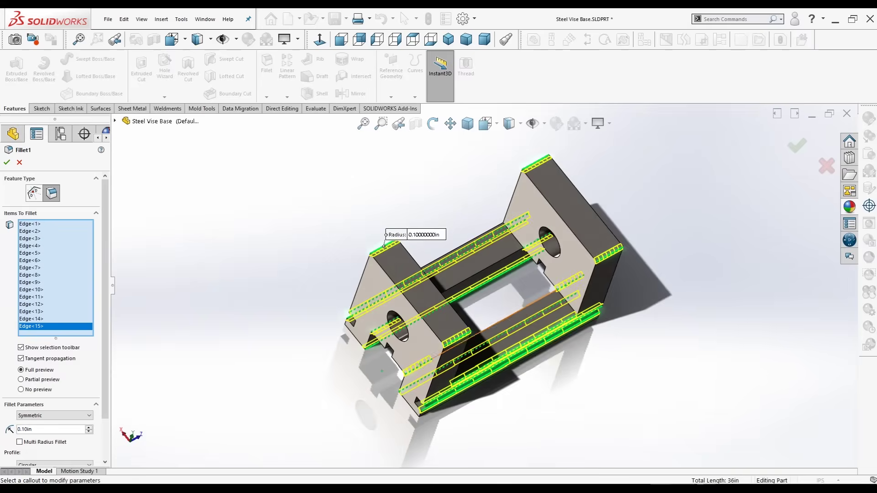
pyautogui.click(506, 316)
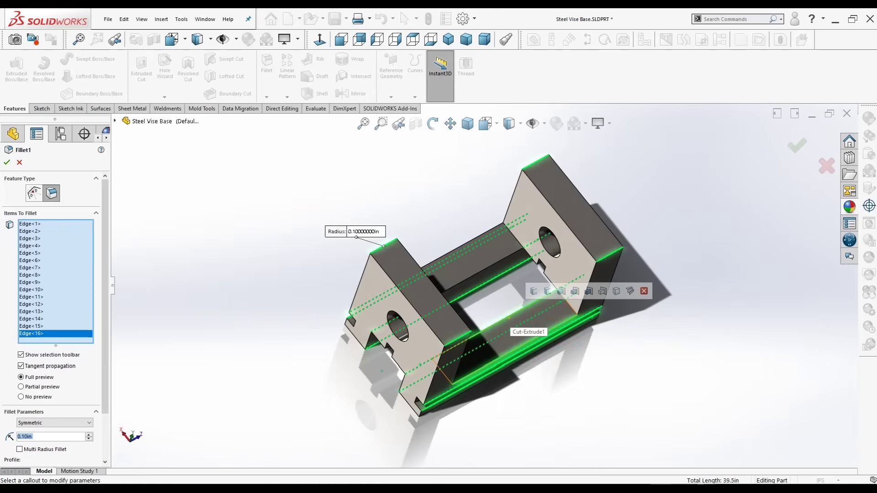
pyautogui.rightClick(41, 334)
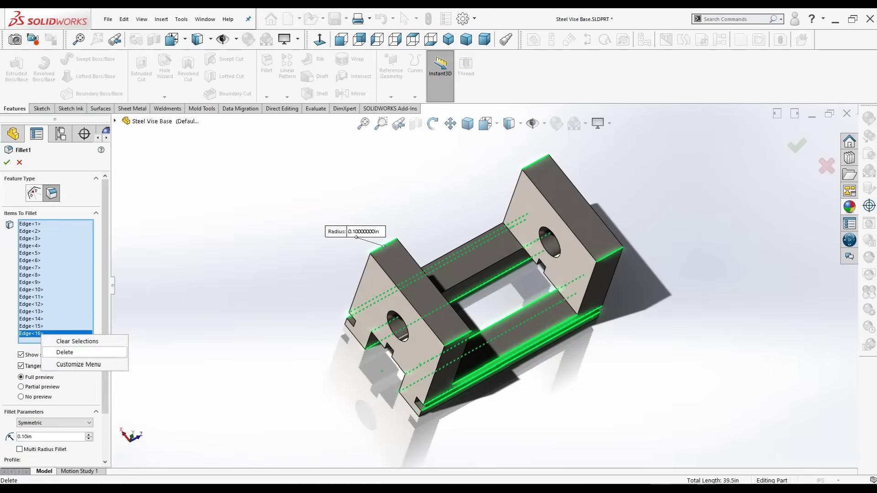
pyautogui.click(67, 352)
# Step: Apply the edited 0.10 in fillet with the added base edges
pyautogui.moveTo(493, 256); pyautogui.dragTo(503, 217, button='middle')
pyautogui.moveTo(425, 280); pyautogui.dragTo(520, 305, button='middle')
pyautogui.moveTo(414, 303); pyautogui.dragTo(326, 285, button='middle')
pyautogui.click(7, 162)
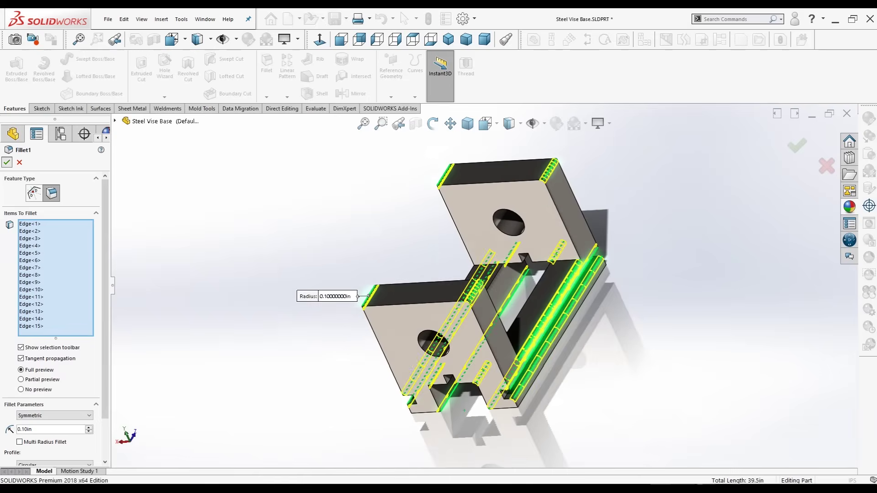
# Step: Fillet the outer and inner upper edges of one base rail between the uprights with a 0.10 in radius
pyautogui.moveTo(475, 297); pyautogui.dragTo(388, 265, button='middle')
pyautogui.moveTo(445, 319); pyautogui.dragTo(525, 332, button='middle')
pyautogui.click(266, 97)
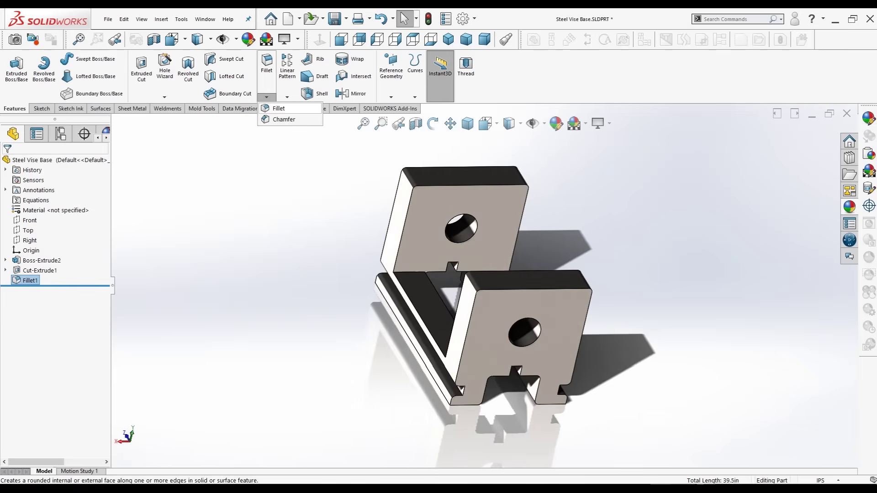
pyautogui.moveTo(524, 332); pyautogui.dragTo(539, 355, button='middle')
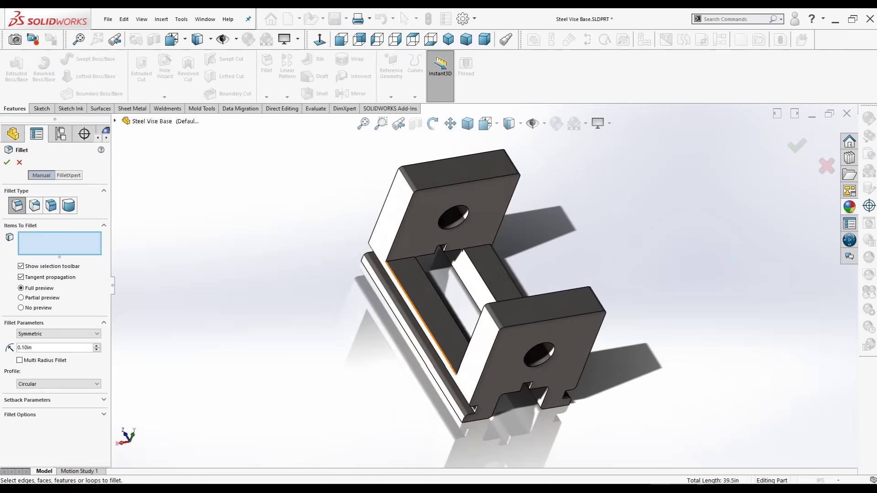
pyautogui.click(430, 334)
pyautogui.click(452, 320)
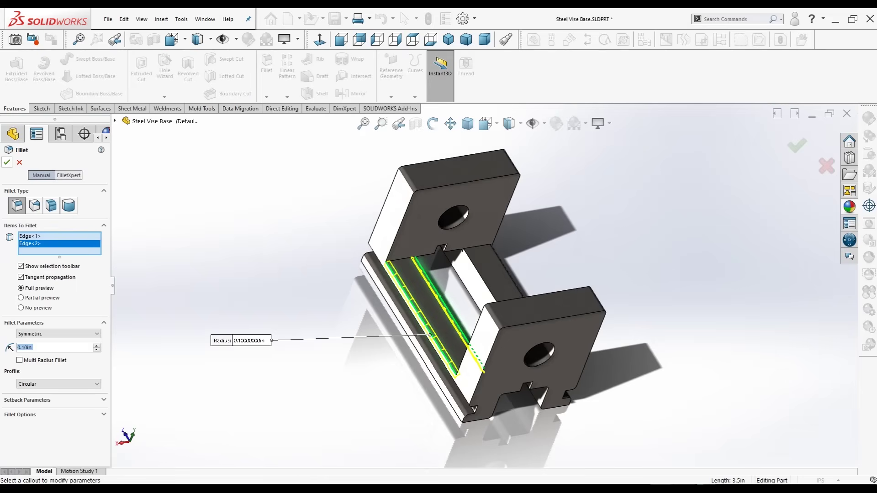
pyautogui.press('Return')
# Step: Fillet the four circular hole rims, on both faces of each upright, with a 0.10 in radius
pyautogui.moveTo(440, 297); pyautogui.dragTo(374, 297, button='middle')
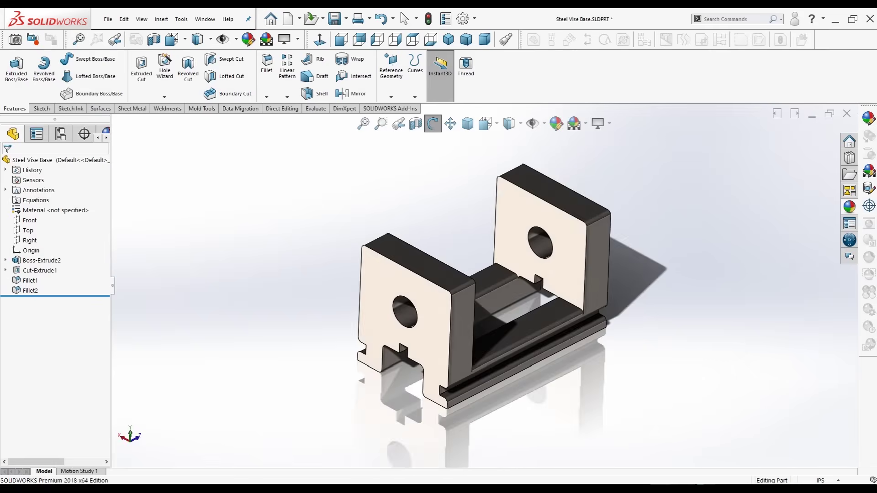
pyautogui.click(403, 16)
pyautogui.click(448, 39)
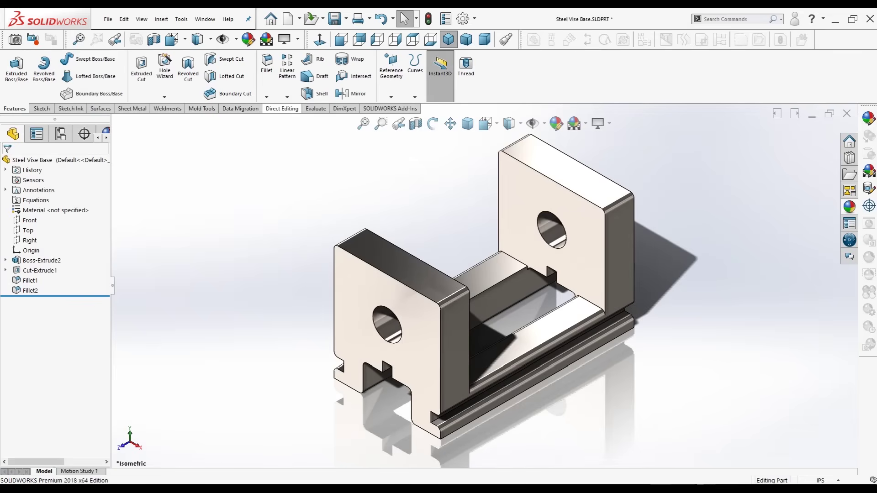
pyautogui.click(565, 244)
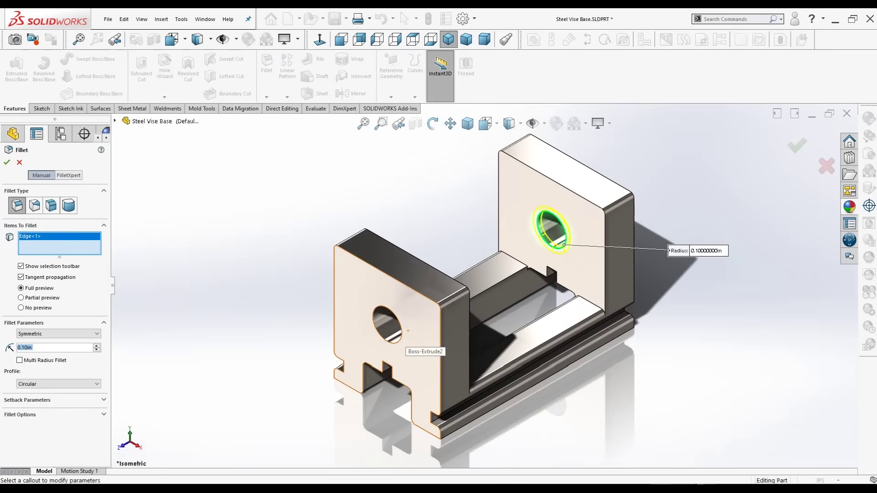
pyautogui.moveTo(564, 368); pyautogui.dragTo(423, 327, button='middle')
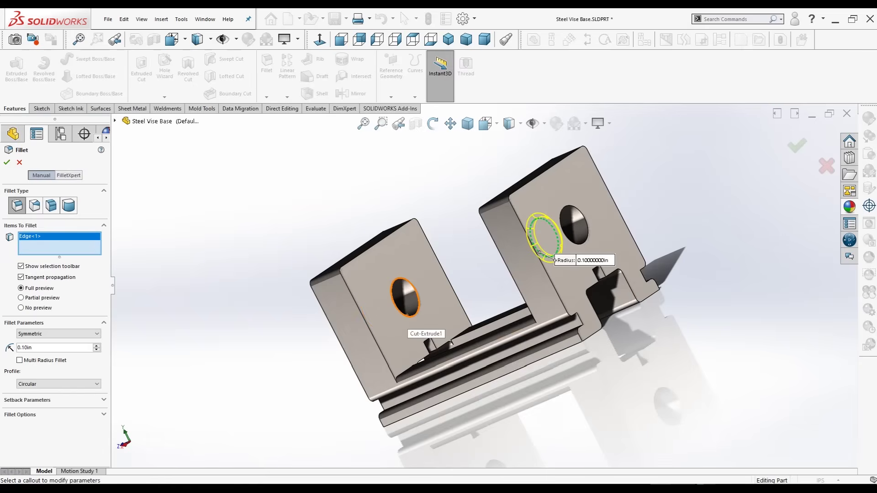
pyautogui.click(407, 315)
pyautogui.moveTo(438, 357); pyautogui.dragTo(560, 387, button='middle')
pyautogui.click(405, 324)
pyautogui.moveTo(672, 361); pyautogui.dragTo(559, 311, button='middle')
pyautogui.click(535, 259)
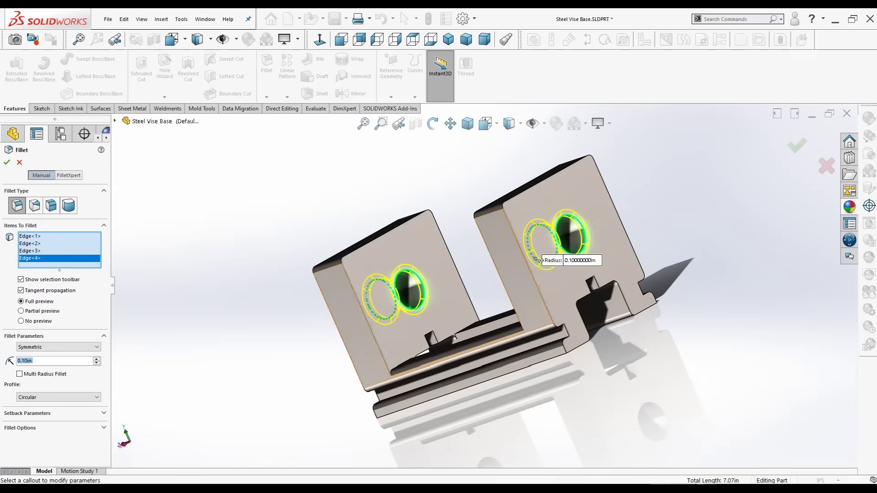
pyautogui.press('Return')
# Step: Fillet the edge chains outlining the large faces of both uprights with a 0.10 in radius
pyautogui.moveTo(535, 259); pyautogui.dragTo(674, 313, button='middle')
pyautogui.scroll(3, 482, 292)
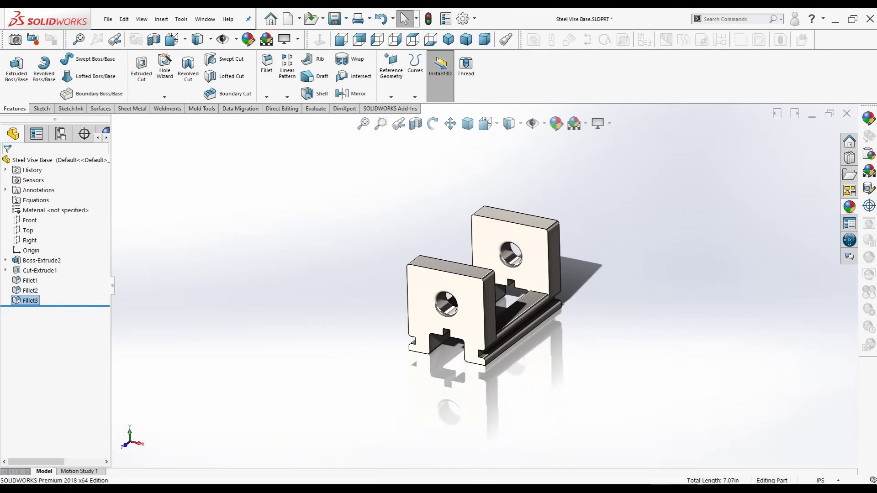
pyautogui.click(279, 109)
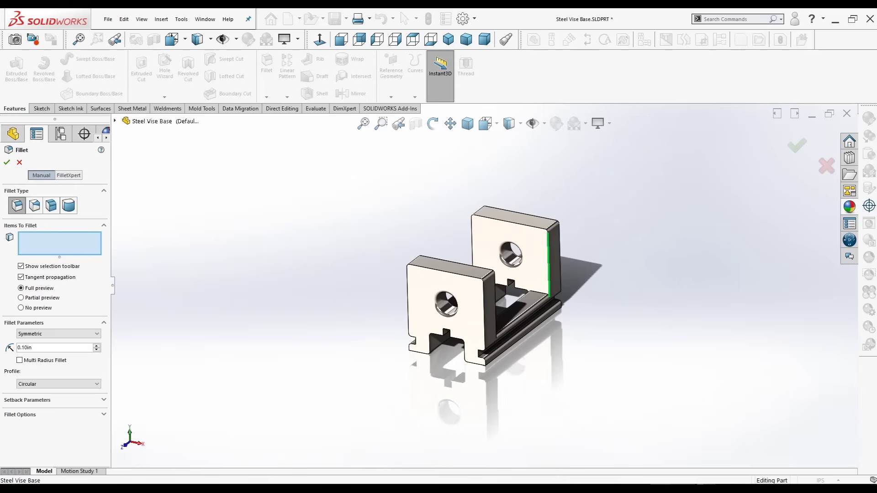
pyautogui.click(549, 256)
pyautogui.moveTo(523, 326); pyautogui.dragTo(461, 288, button='middle')
pyautogui.click(414, 305)
pyautogui.click(478, 299)
pyautogui.moveTo(483, 255); pyautogui.dragTo(466, 266, button='middle')
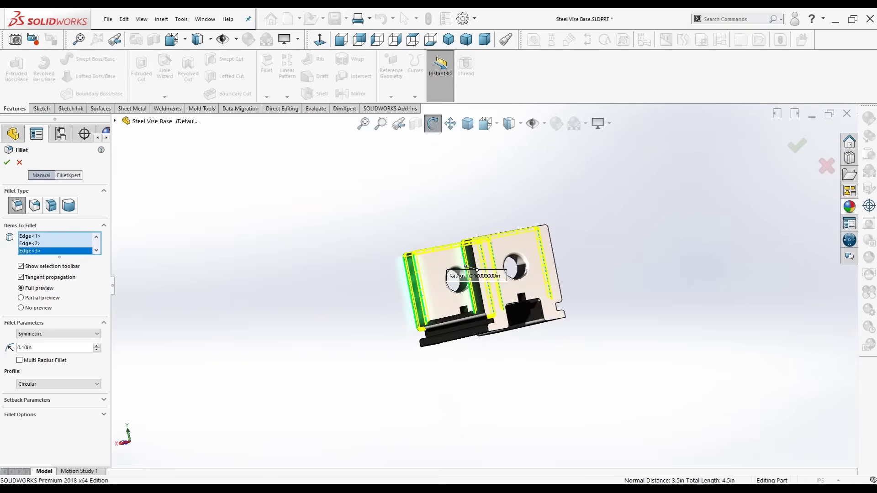
pyautogui.click(466, 267)
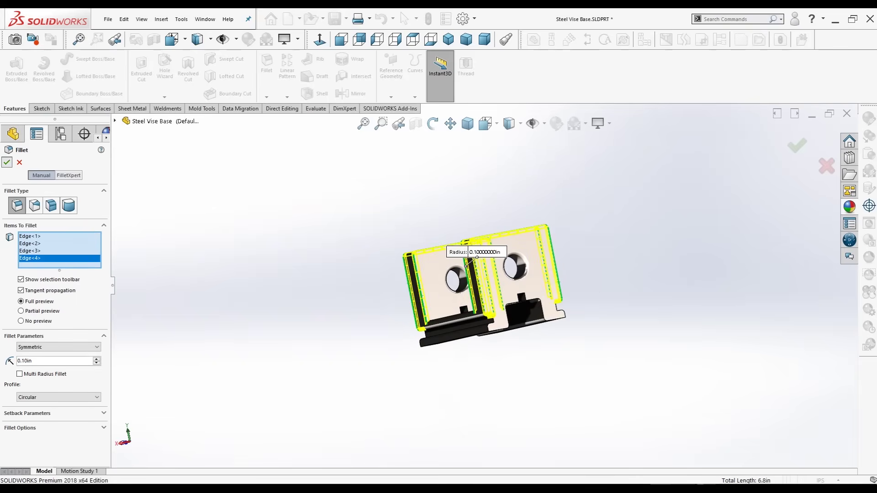
pyautogui.press('Return')
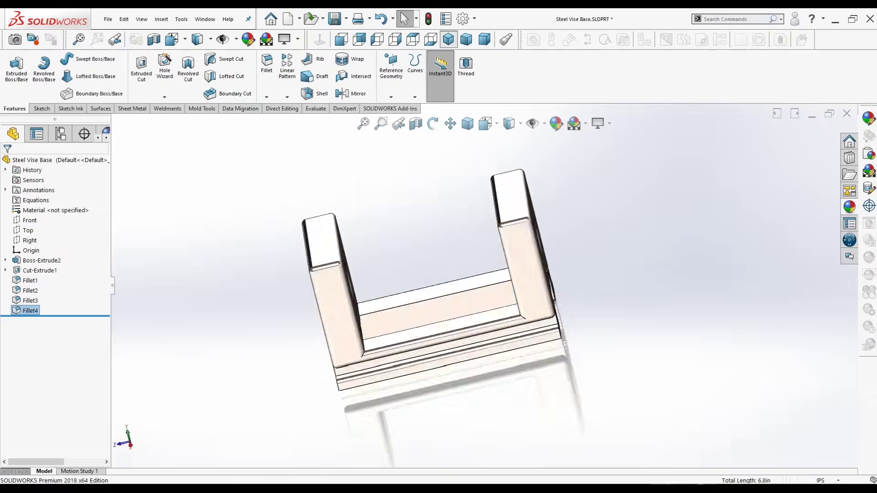
# Step: Fillet the edges of the small central notches on the underside of both uprights with a 0.10 in radius
pyautogui.hotkey('ctrl', '7')
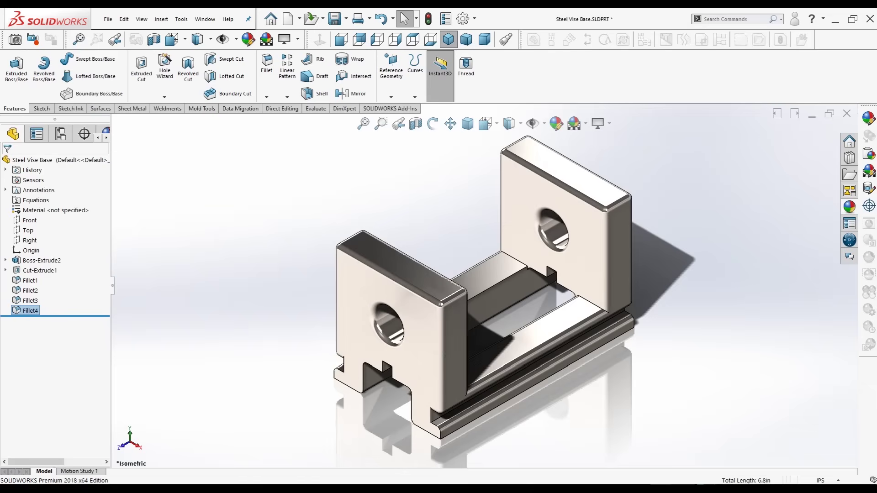
pyautogui.scroll(1, 480, 283)
pyautogui.moveTo(496, 361); pyautogui.dragTo(532, 292, button='middle')
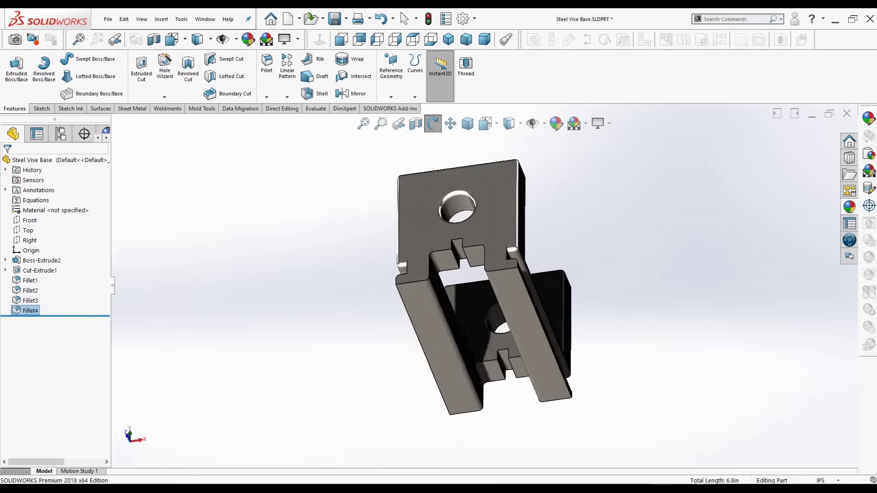
pyautogui.click(266, 97)
pyautogui.click(275, 107)
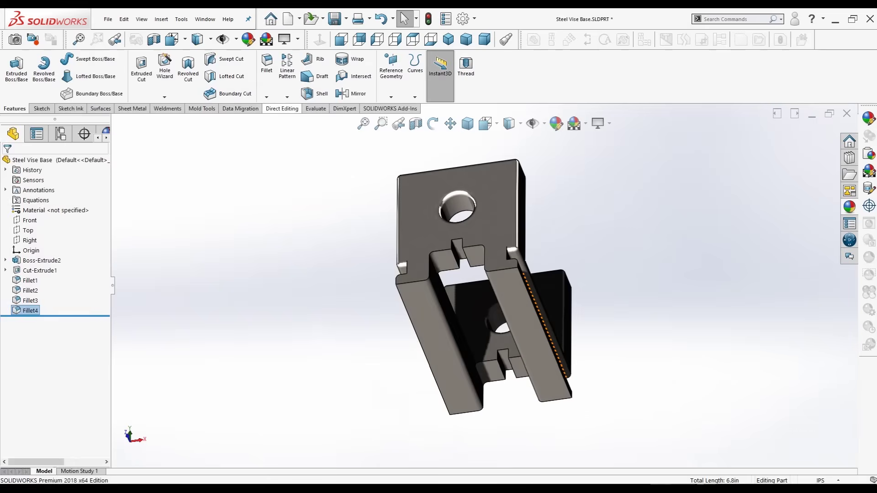
pyautogui.click(456, 251)
pyautogui.moveTo(457, 251); pyautogui.dragTo(311, 233, button='middle')
pyautogui.click(512, 251)
pyautogui.click(515, 262)
pyautogui.click(475, 266)
pyautogui.scroll(-3, 461, 255)
pyautogui.click(470, 251)
pyautogui.moveTo(470, 251); pyautogui.dragTo(506, 254, button='middle')
pyautogui.click(498, 256)
pyautogui.click(483, 248)
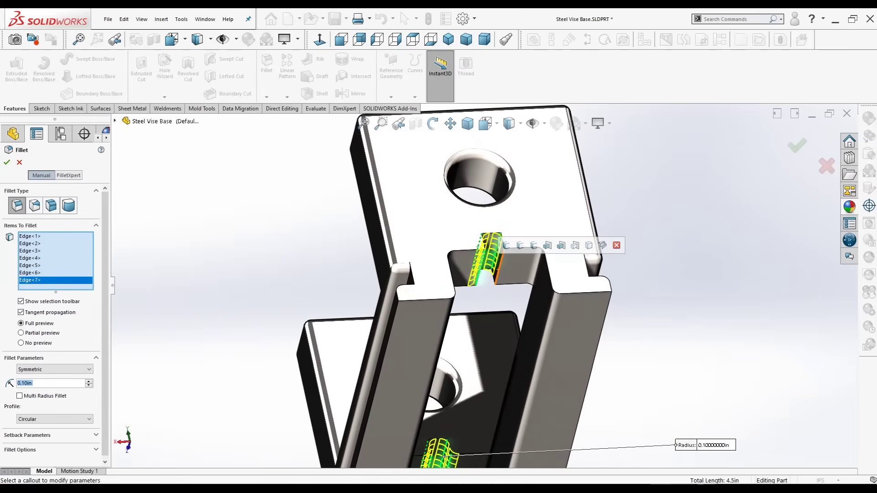
pyautogui.click(502, 256)
pyautogui.press('Return')
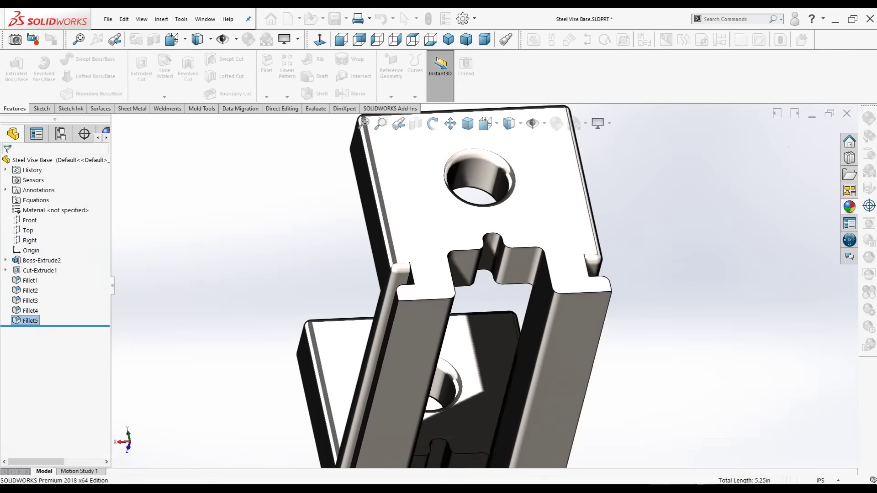
pyautogui.scroll(5, 457, 274)
pyautogui.click(448, 39)
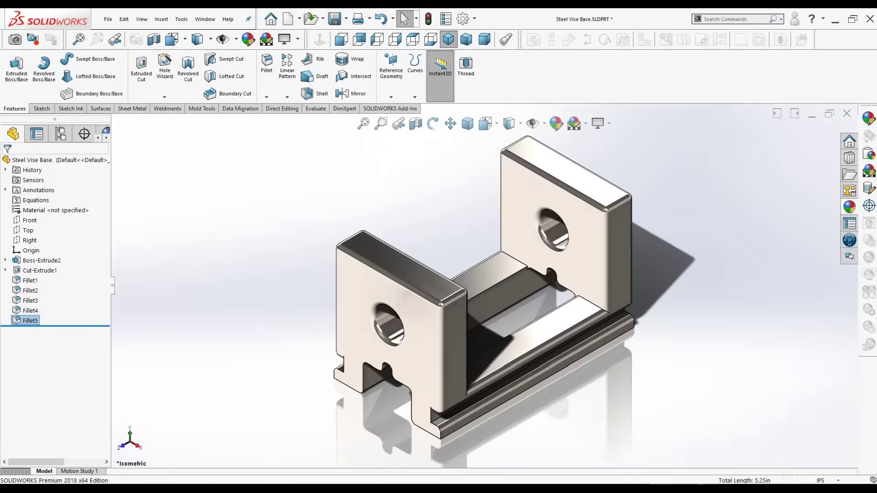
pyautogui.moveTo(457, 292)
pyautogui.mouseDown(button='middle')
pyautogui.moveTo(459, 249)
pyautogui.moveTo(472, 257)
pyautogui.moveTo(463, 275)
pyautogui.moveTo(481, 293)
pyautogui.moveTo(441, 298)
pyautogui.moveTo(450, 295)
pyautogui.mouseUp(button='middle')
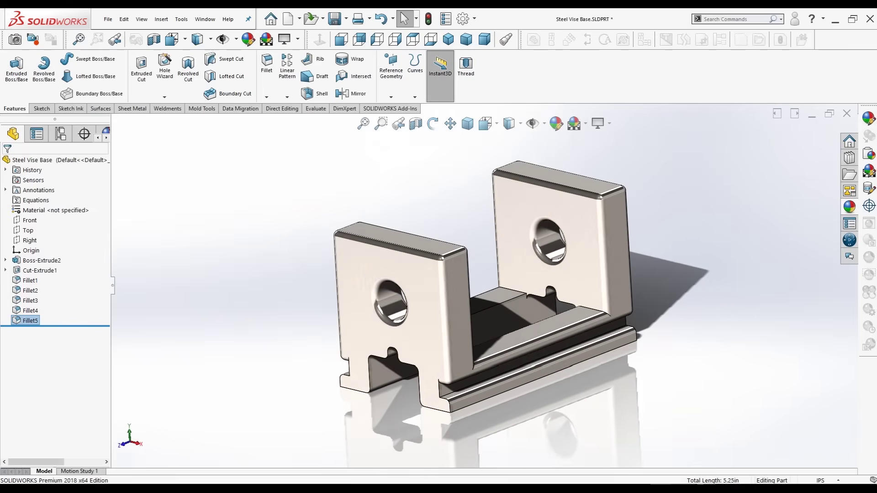
pyautogui.click(448, 39)
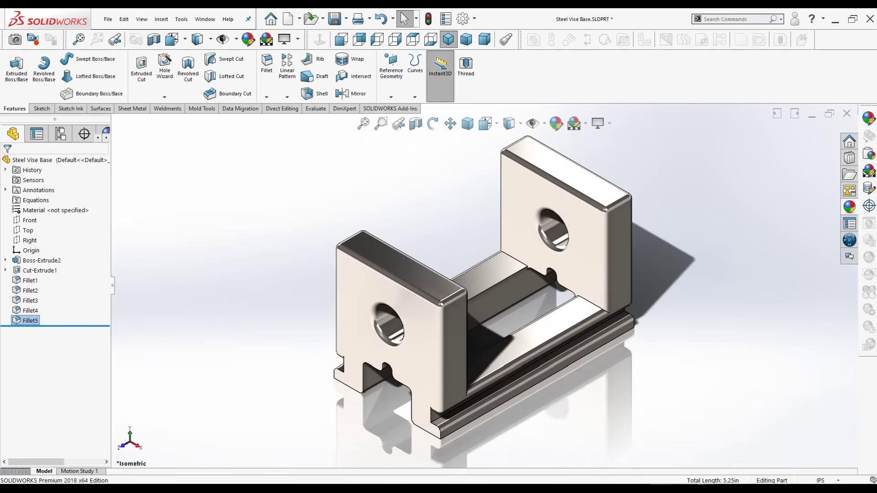
pyautogui.click(484, 40)
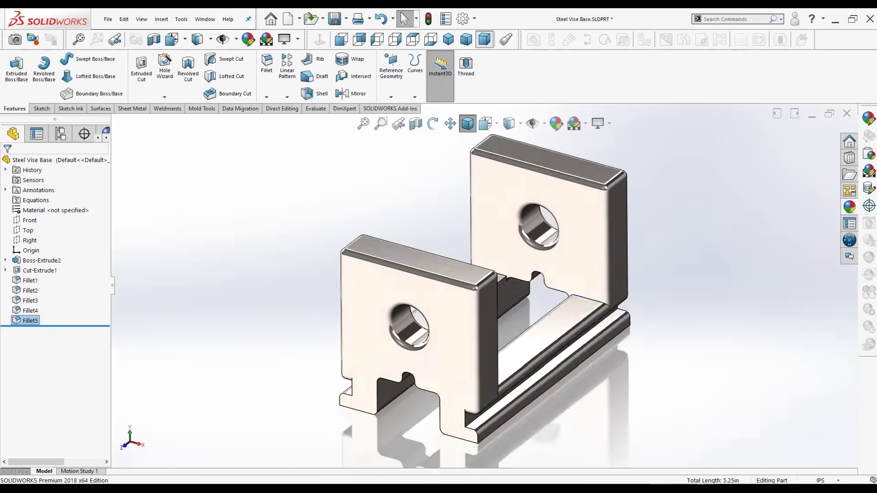